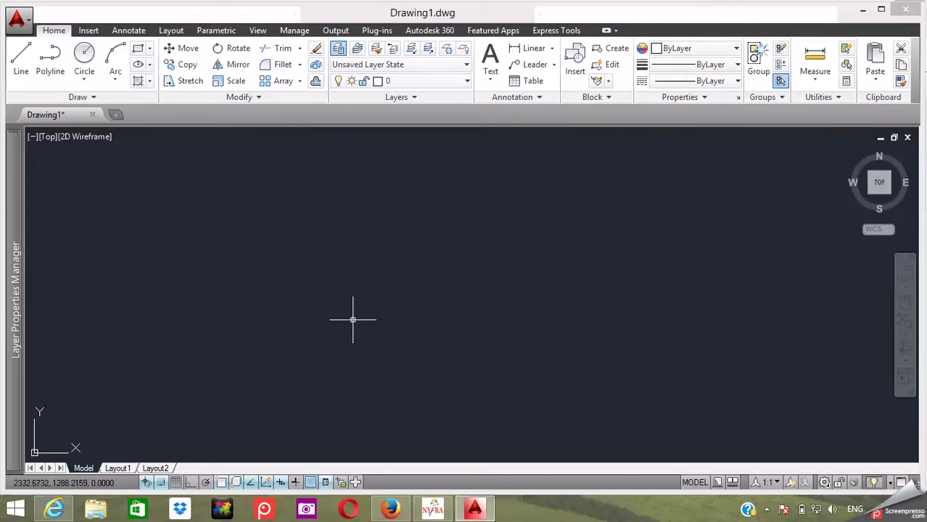
# Step: Draw a 110-unit horizontal line from a picked start point
pyautogui.click(274, 298)
pyautogui.click(349, 320)
pyautogui.write('L')
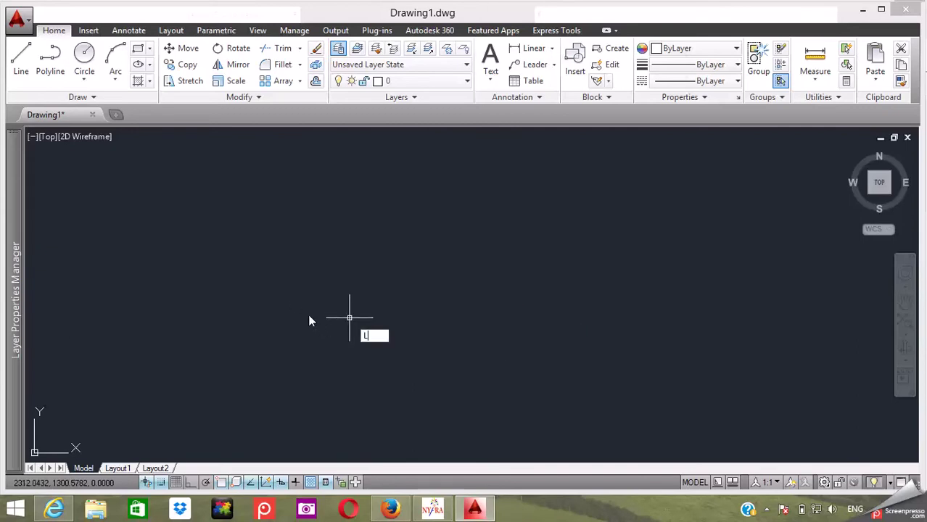
pyautogui.press('Return')
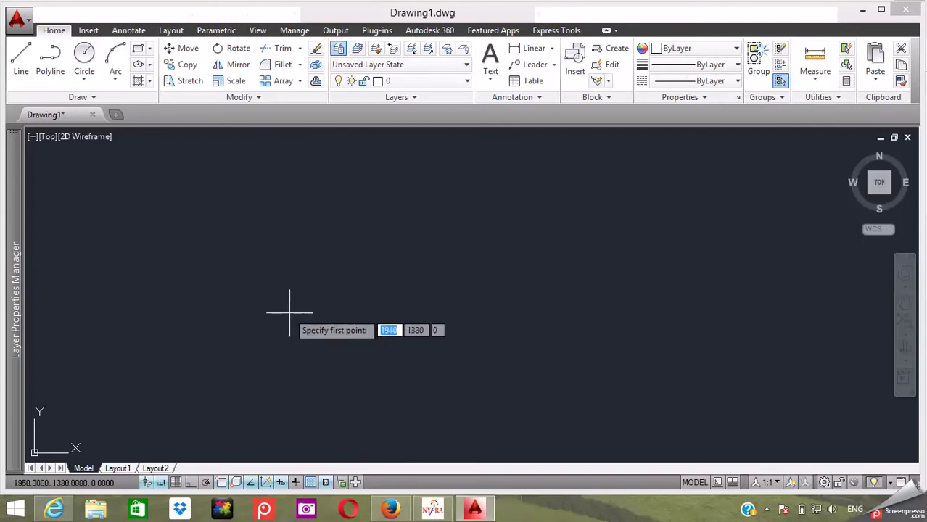
pyautogui.press('Escape')
pyautogui.click(280, 297)
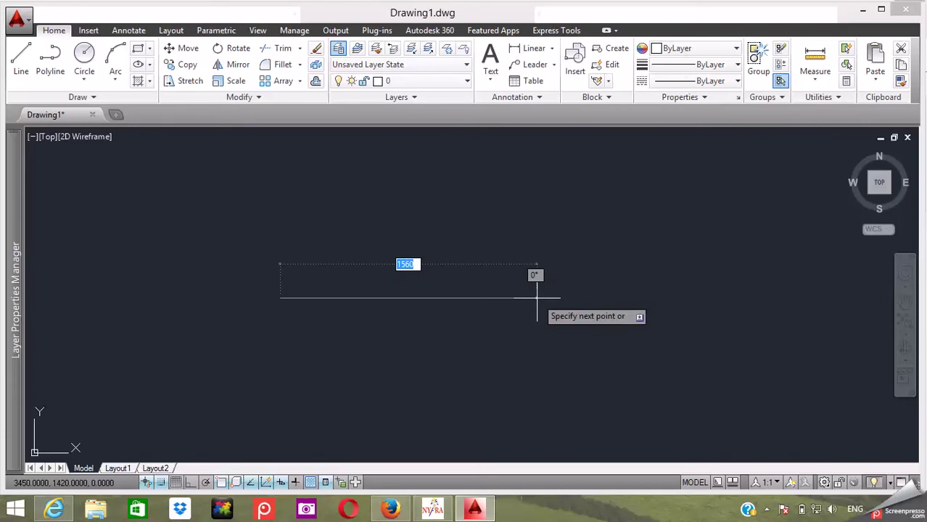
pyautogui.write('15110')
pyautogui.press('Return')
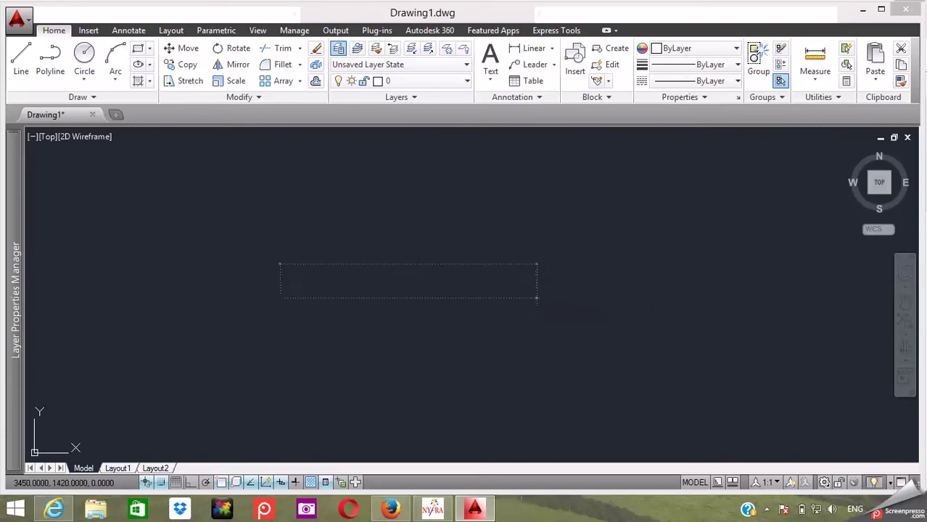
pyautogui.write('1')
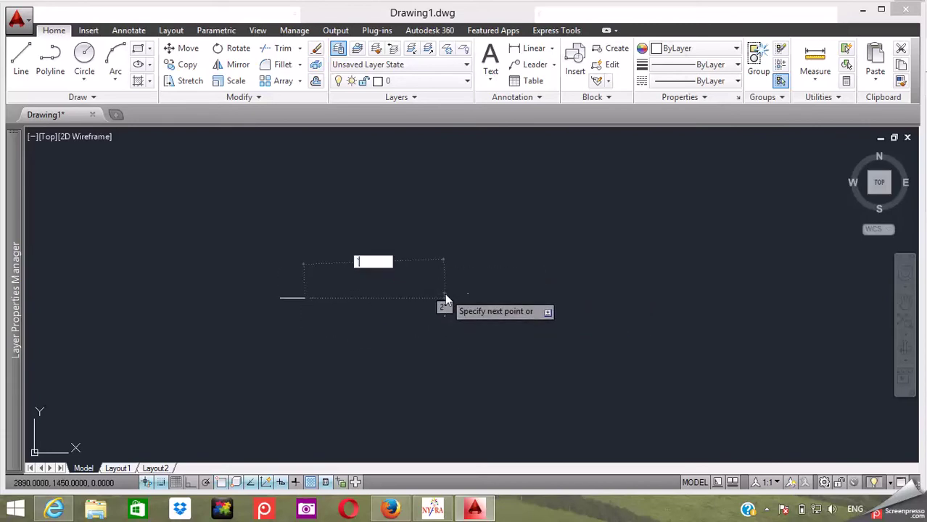
pyautogui.press('Escape')
# Step: Draw a tall vertical line, top to bottom, to the right of the horizontal line
pyautogui.scroll(-2, 284, 300)
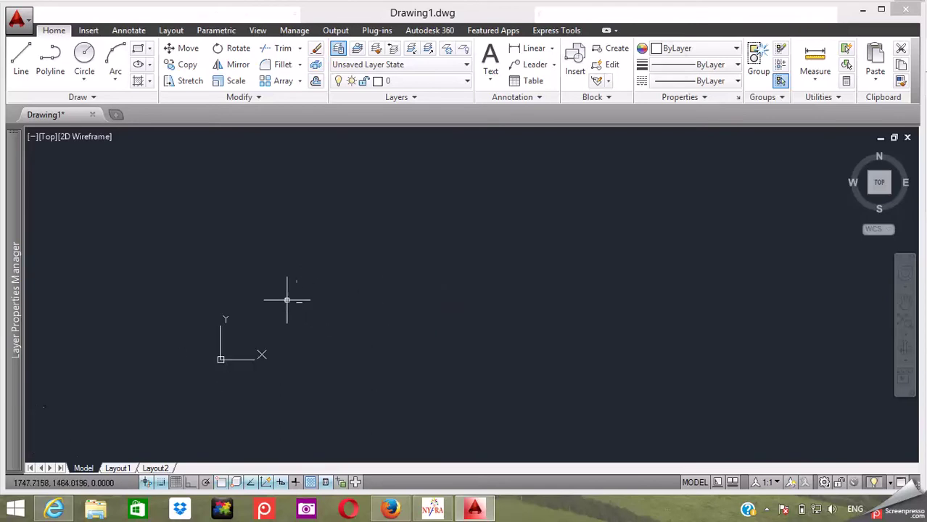
pyautogui.scroll(2, 290, 301)
pyautogui.scroll(-2, 511, 145)
pyautogui.scroll(-3, 459, 182)
pyautogui.scroll(-2, 451, 216)
pyautogui.scroll(-2, 459, 203)
pyautogui.scroll(3, 489, 161)
pyautogui.scroll(3, 513, 221)
pyautogui.scroll(3, 477, 288)
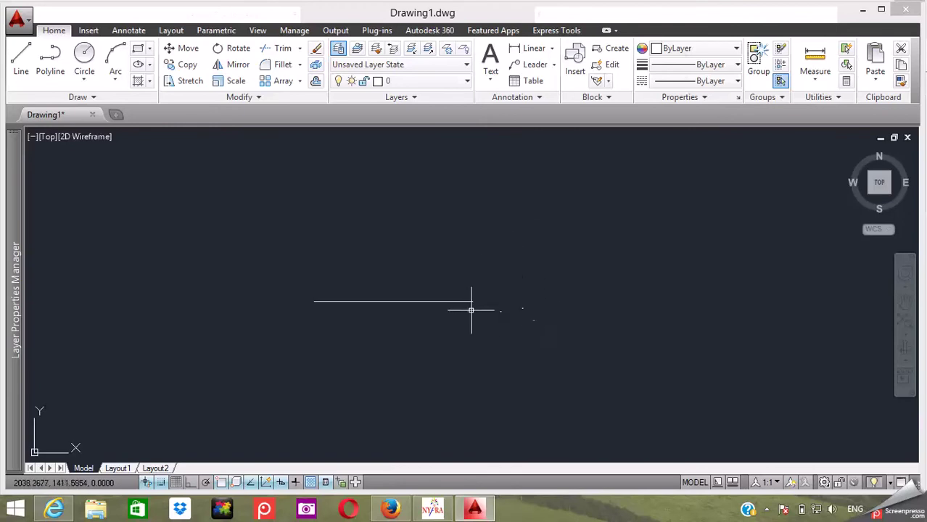
pyautogui.write('l')
pyautogui.press('Return')
pyautogui.click(547, 196)
pyautogui.click(546, 384)
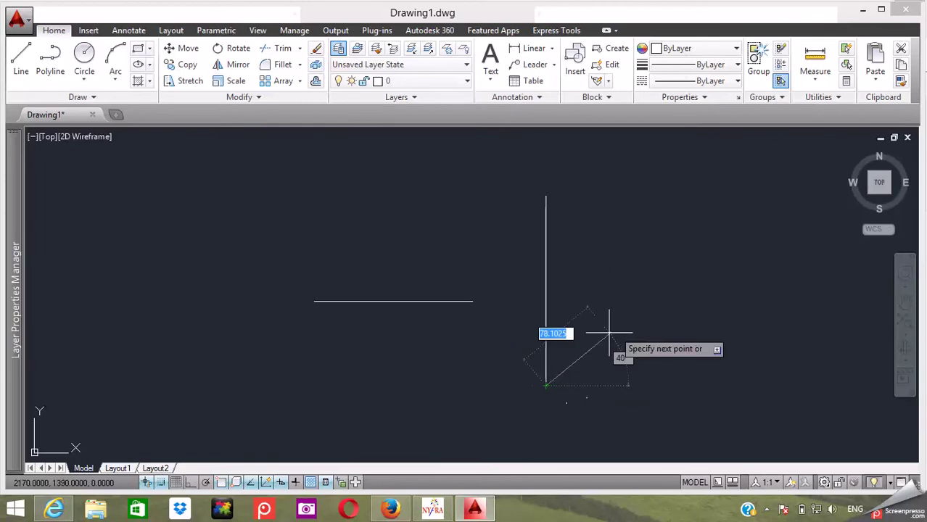
pyautogui.press('Escape')
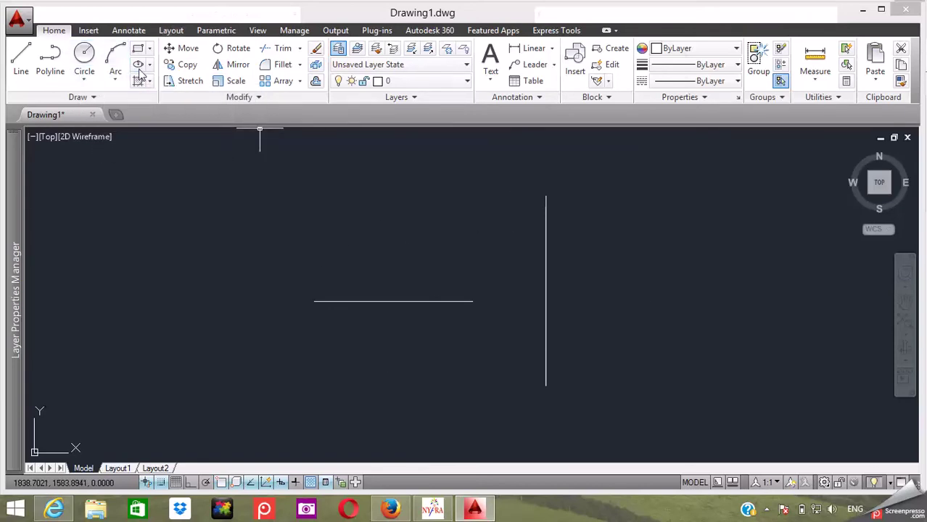
# Step: Draw an axis-endpoint ellipse spanning the vertical line and enclosing the horizontal line's right end
pyautogui.click(151, 65)
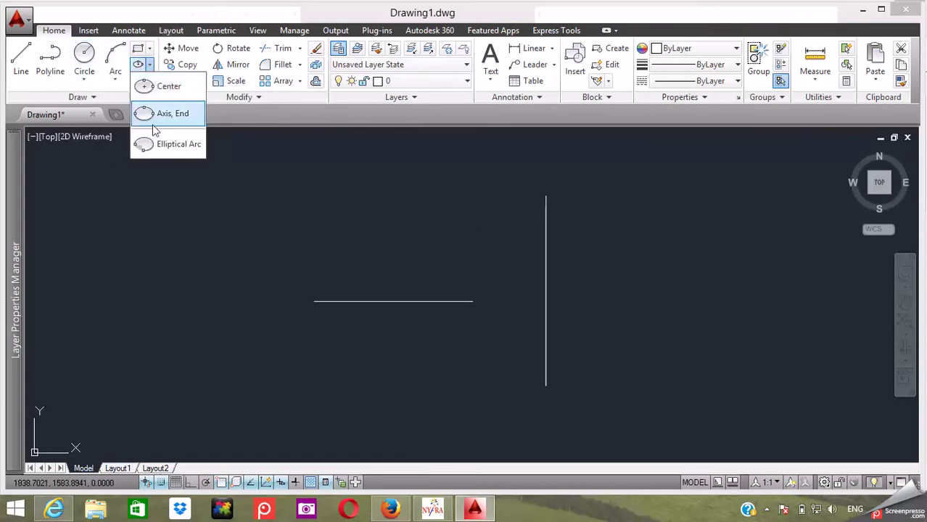
pyautogui.click(161, 117)
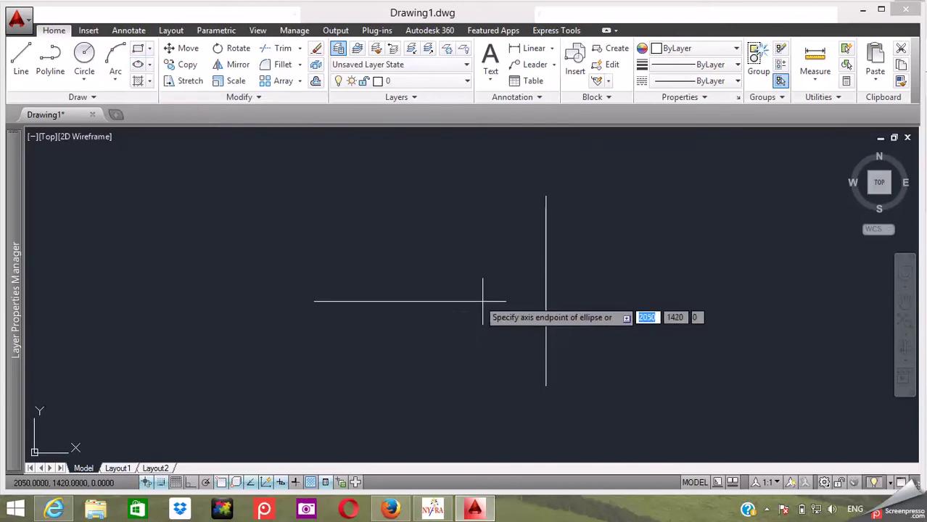
pyautogui.click(440, 301)
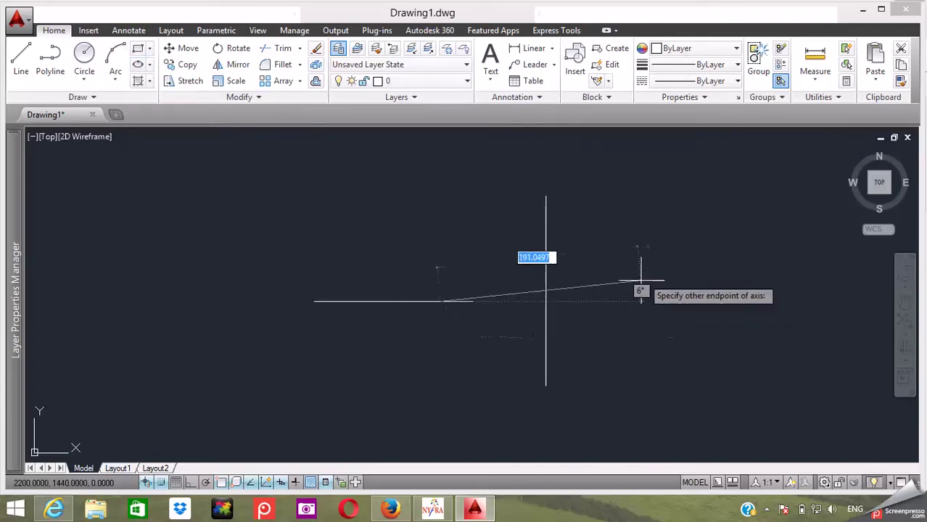
pyautogui.click(621, 301)
pyautogui.click(588, 258)
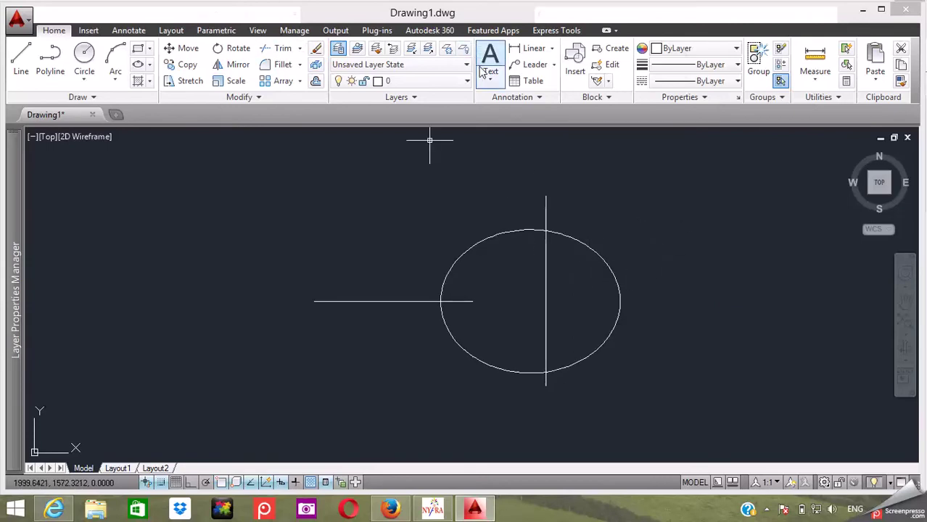
# Step: Place a leader with its arrowhead on the ellipse's upper-left edge
pyautogui.click(529, 64)
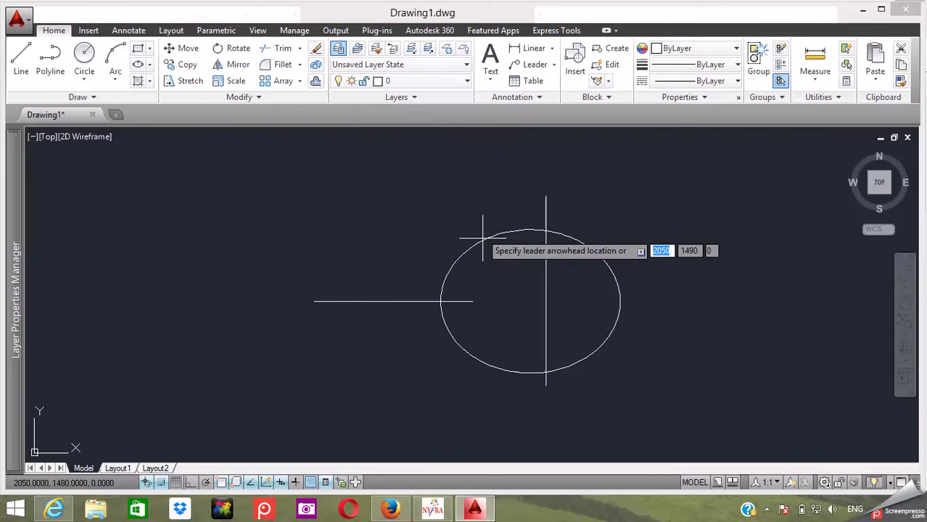
pyautogui.click(482, 239)
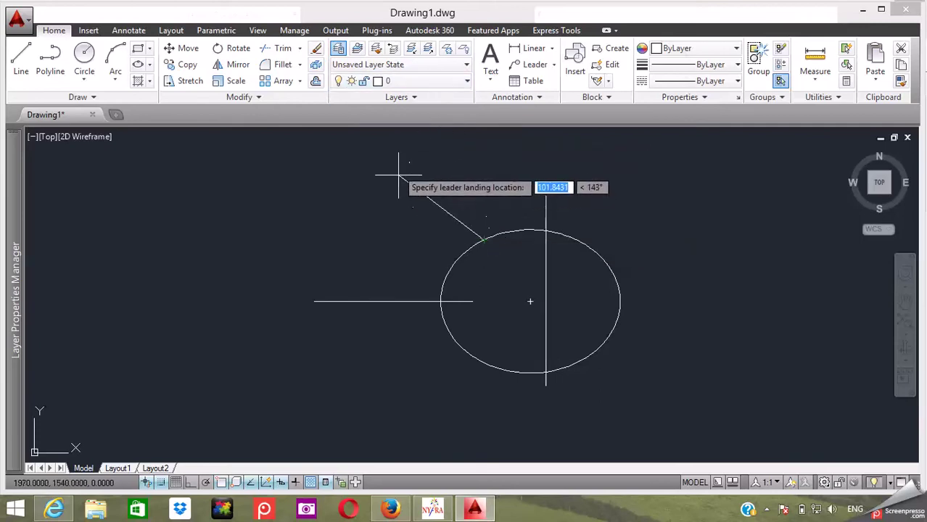
pyautogui.press('Escape')
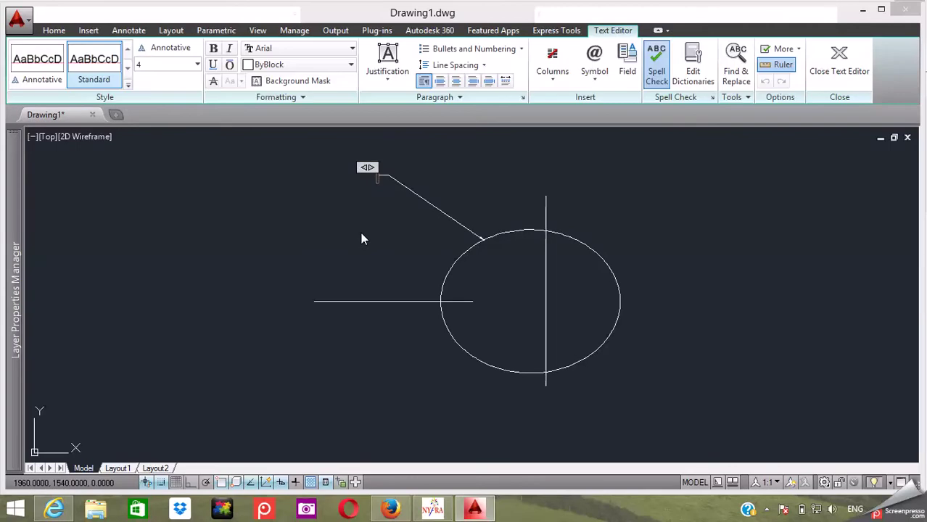
# Step: Enter the leader note 'JOINT THIS TWO LINE' and set its text height to 10
pyautogui.write('INT THID TWO LINE')
pyautogui.hotkey('ctrl', 'a')
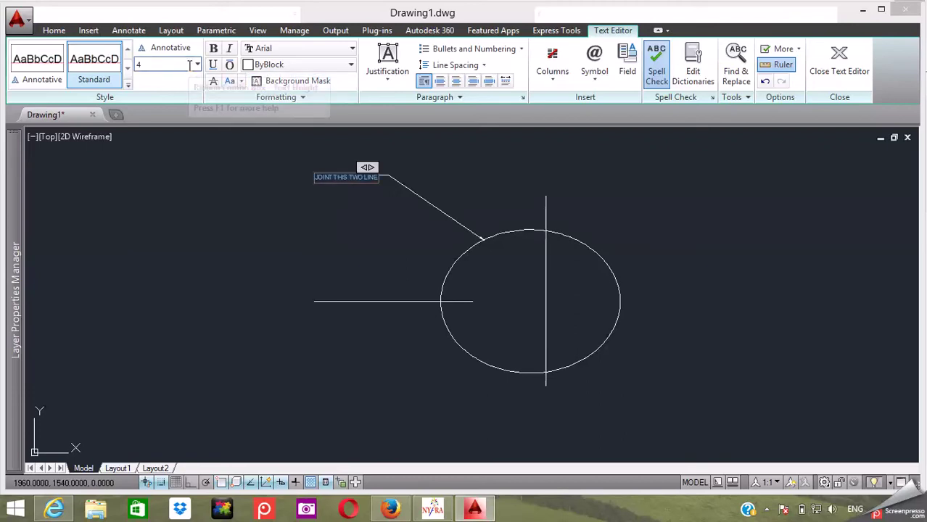
pyautogui.click(197, 65)
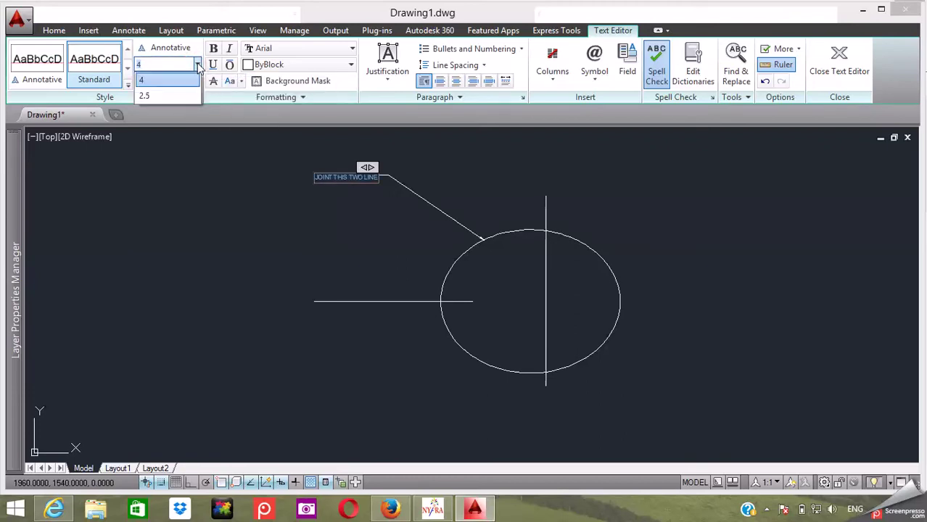
pyautogui.click(198, 65)
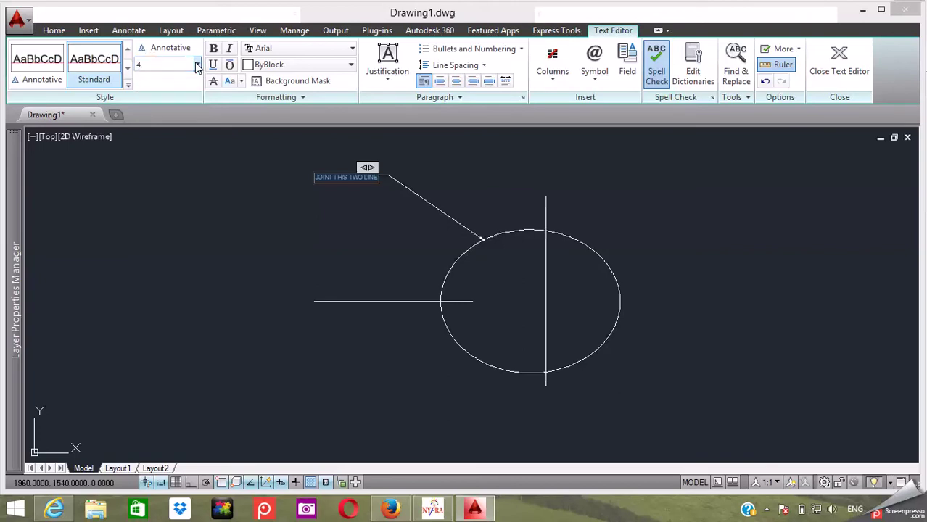
pyautogui.click(152, 65)
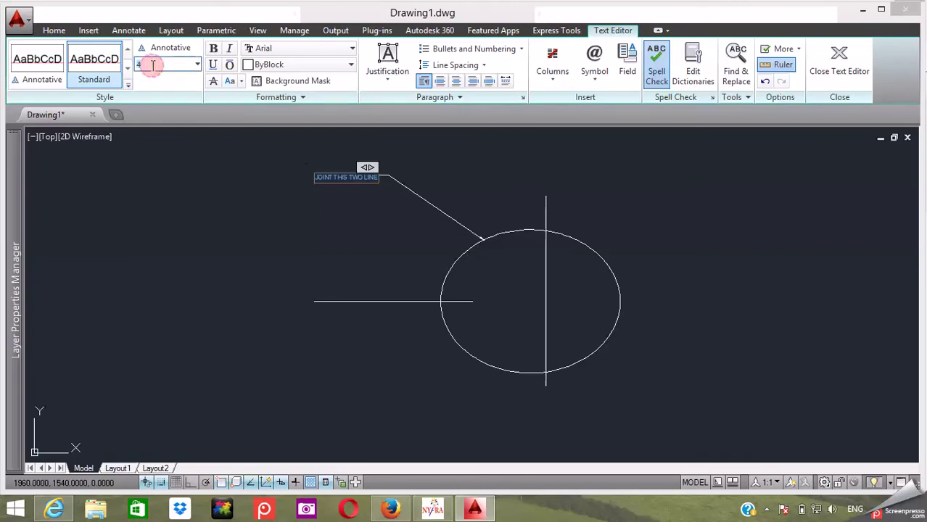
pyautogui.write('10')
pyautogui.click(212, 167)
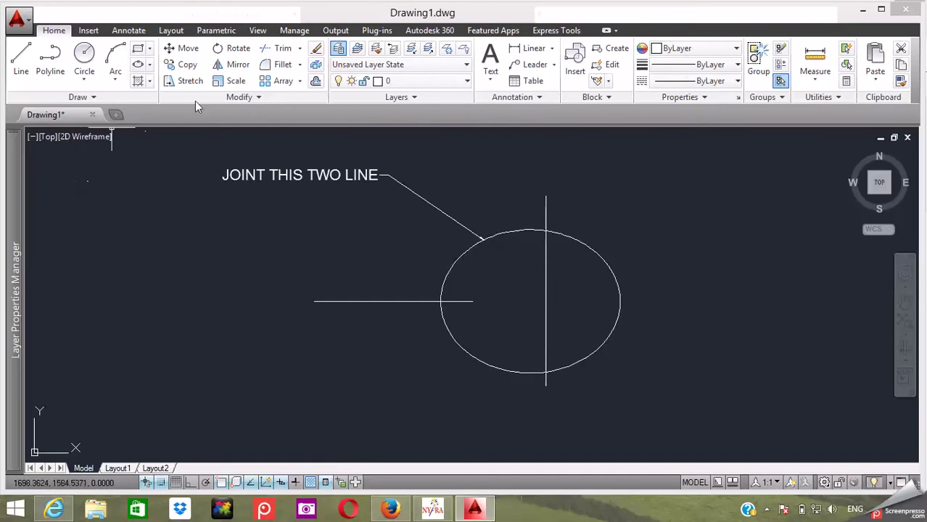
# Step: Run Extend with both lines as boundaries and extend the horizontal line toward the vertical line
pyautogui.click(301, 50)
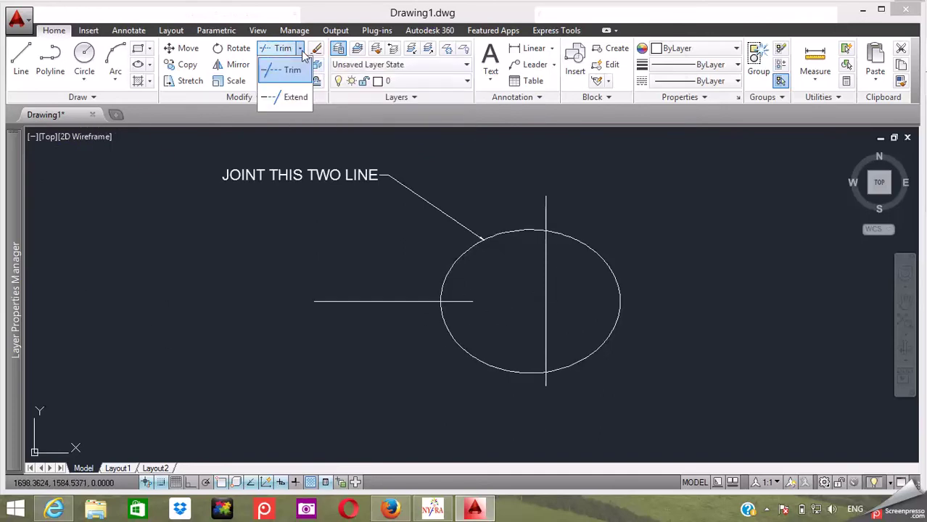
pyautogui.click(289, 100)
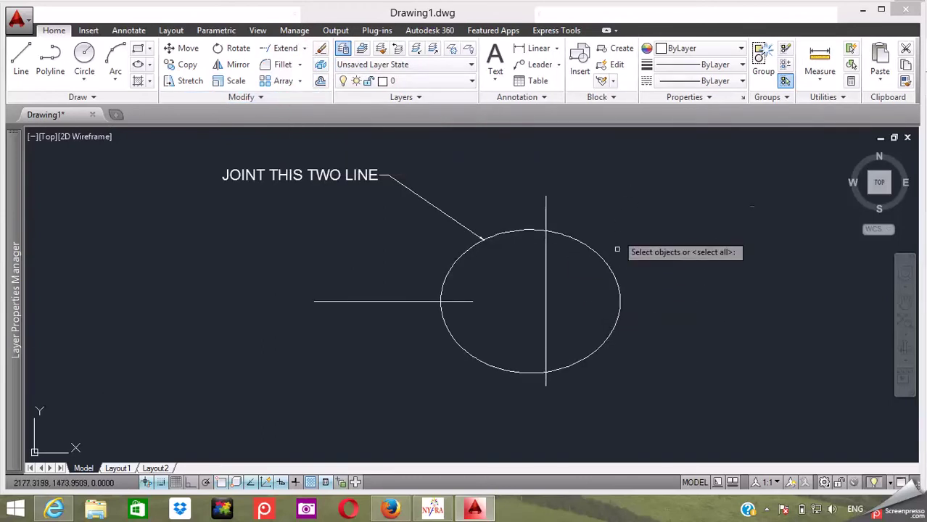
pyautogui.click(581, 276)
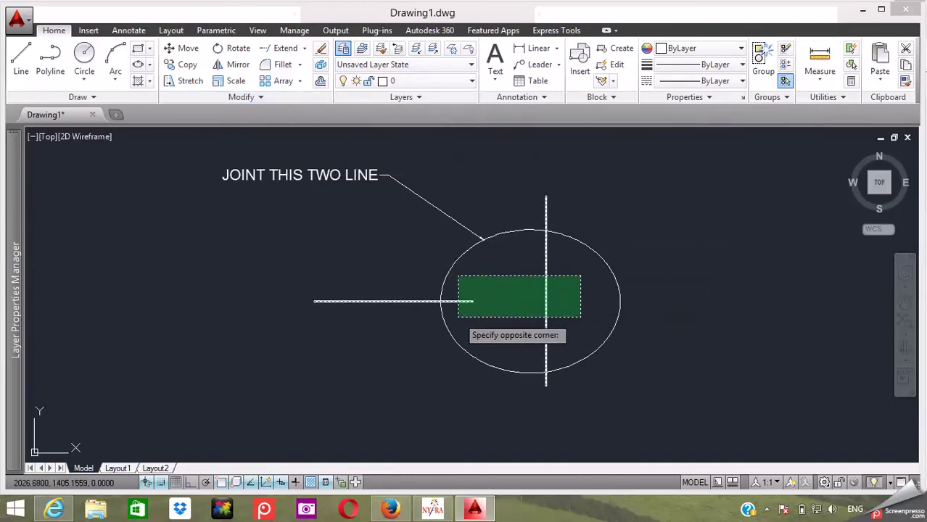
pyautogui.click(457, 317)
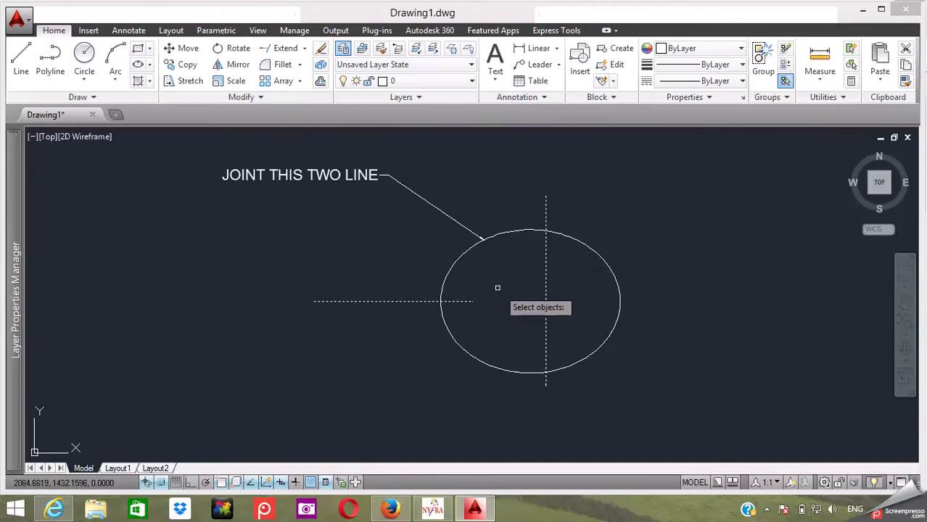
pyautogui.press('Return')
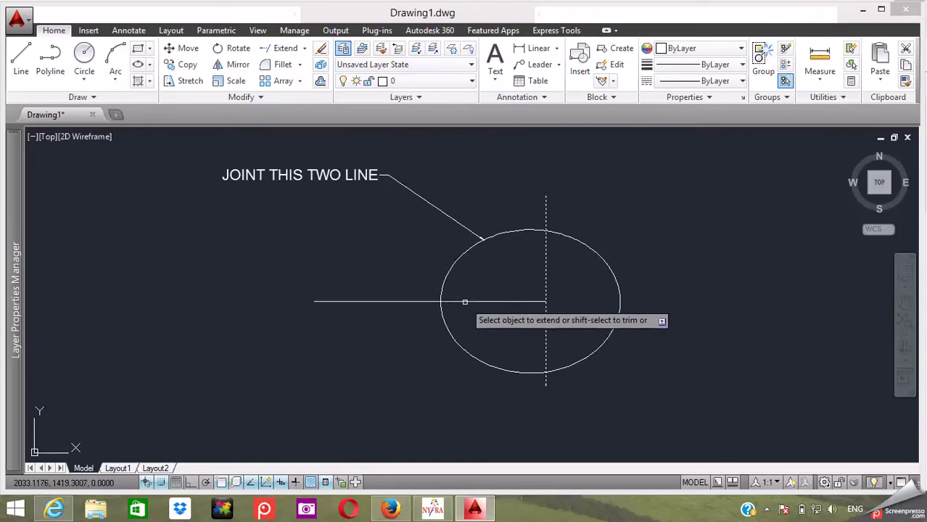
pyautogui.click(542, 300)
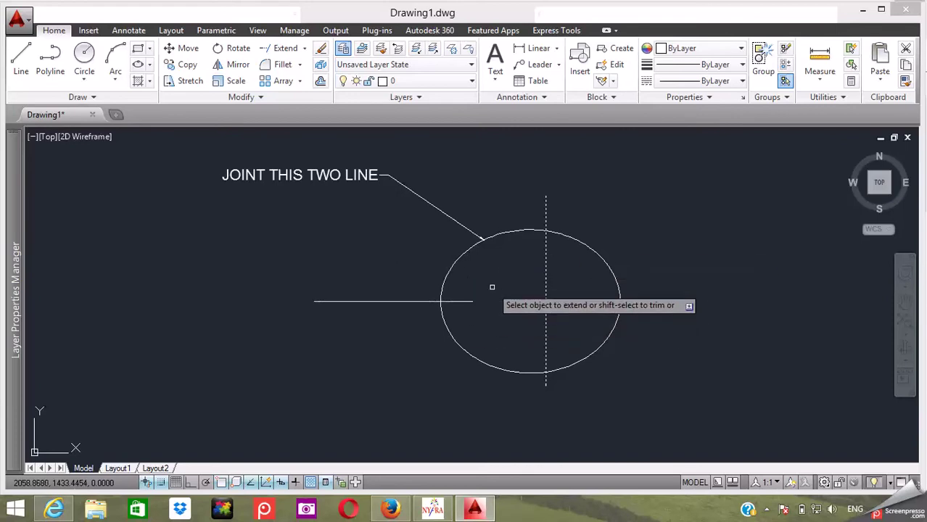
pyautogui.press('Escape')
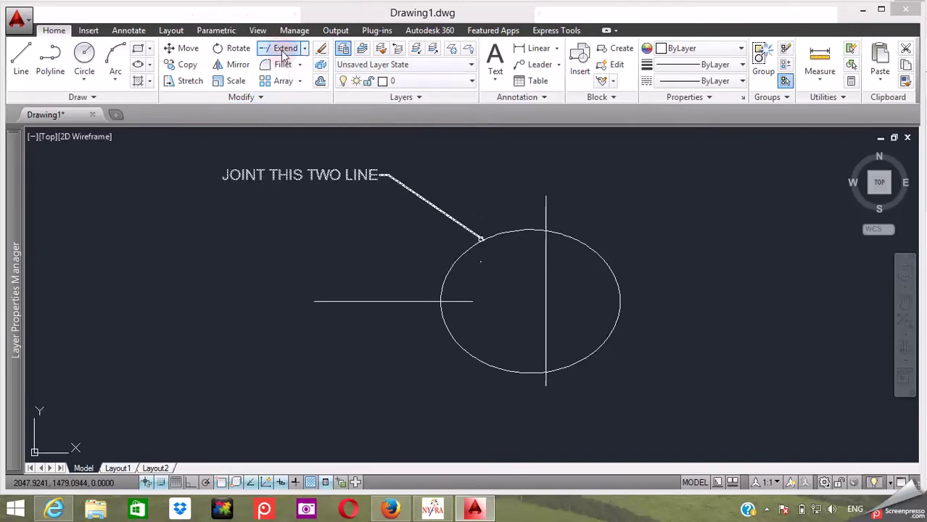
# Step: Reselect the vertical line as boundary and extend the horizontal line until it meets it
pyautogui.click(566, 268)
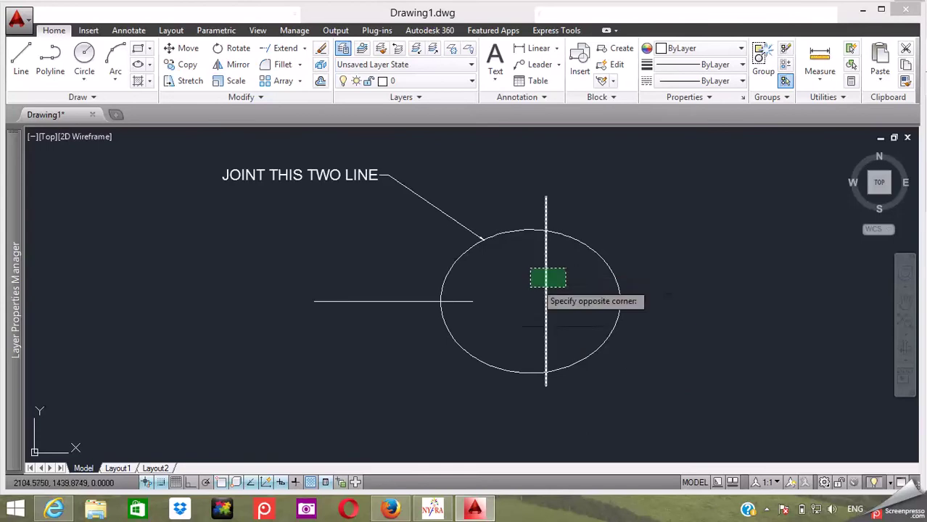
pyautogui.click(467, 315)
pyautogui.press('Return')
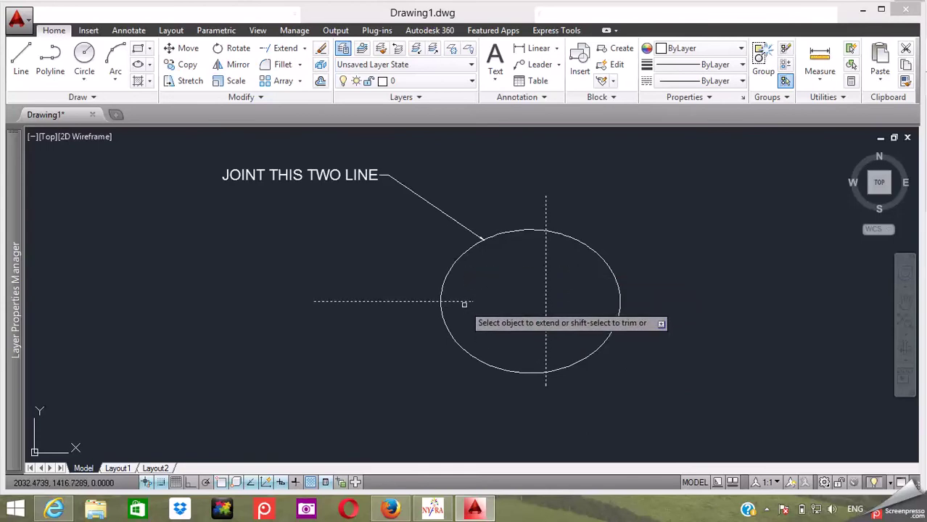
pyautogui.click(463, 302)
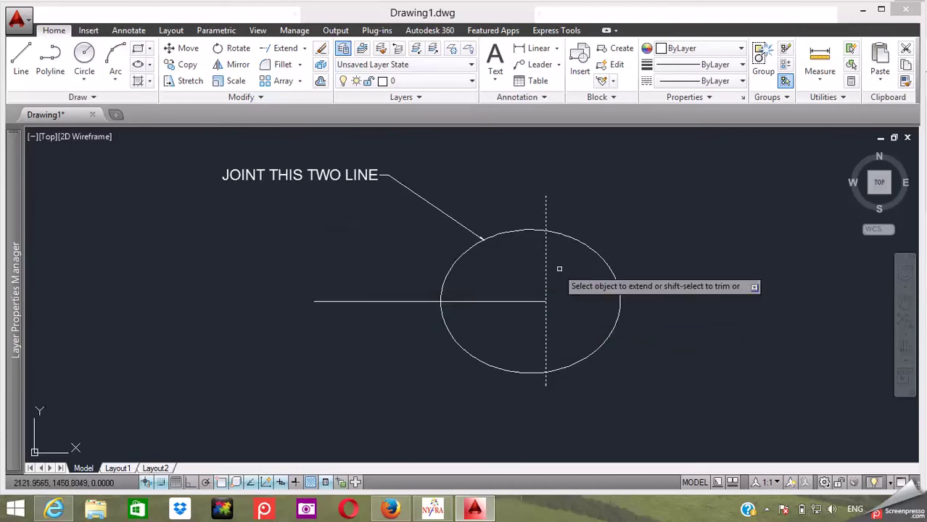
pyautogui.press('Return')
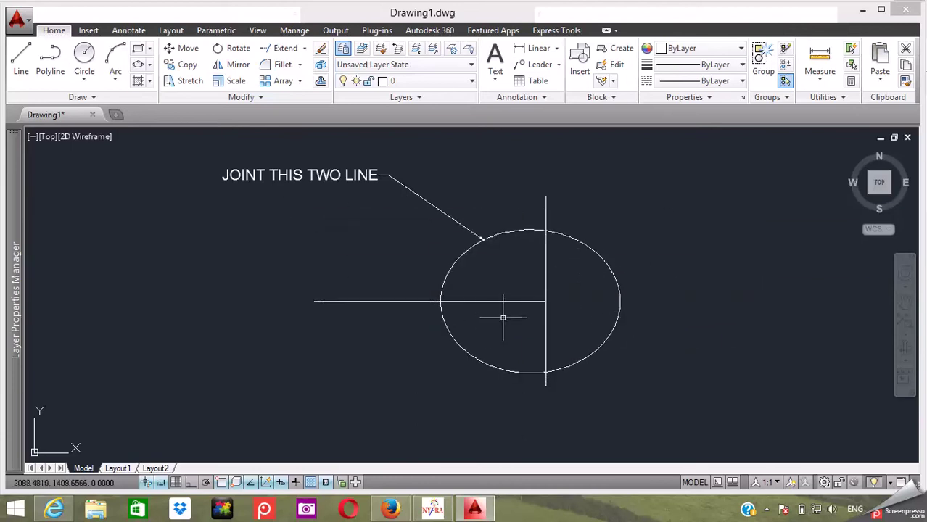
# Step: Start the Trim command from the Extend dropdown in the Modify panel
pyautogui.scroll(-2, 417, 293)
pyautogui.scroll(-4, 417, 293)
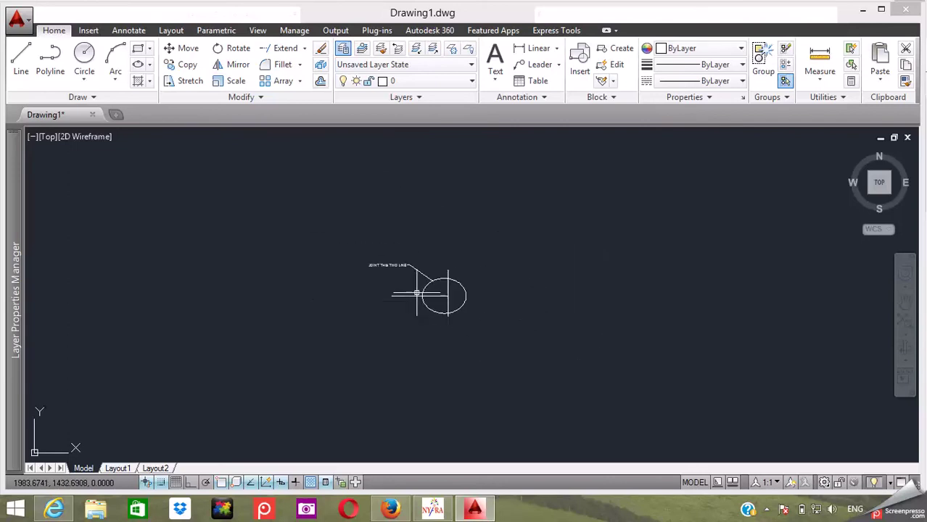
pyautogui.scroll(6, 417, 293)
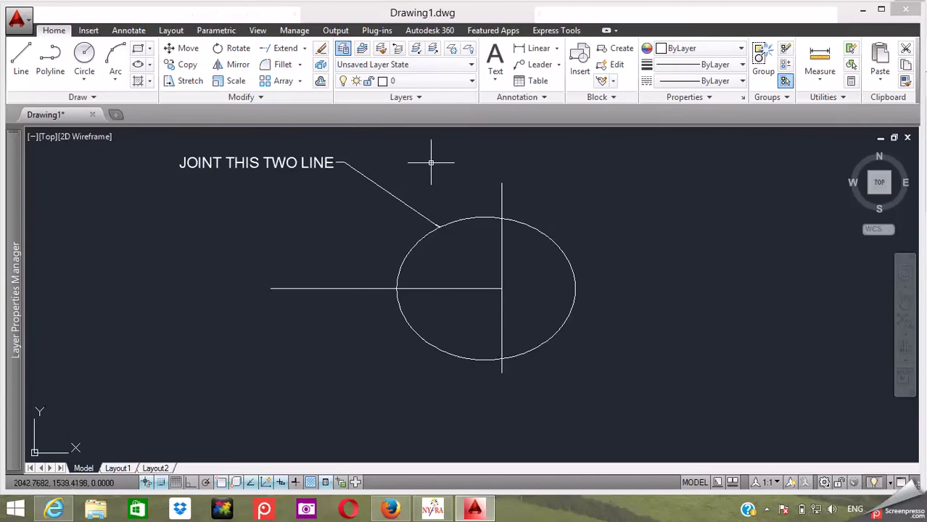
pyautogui.click(306, 49)
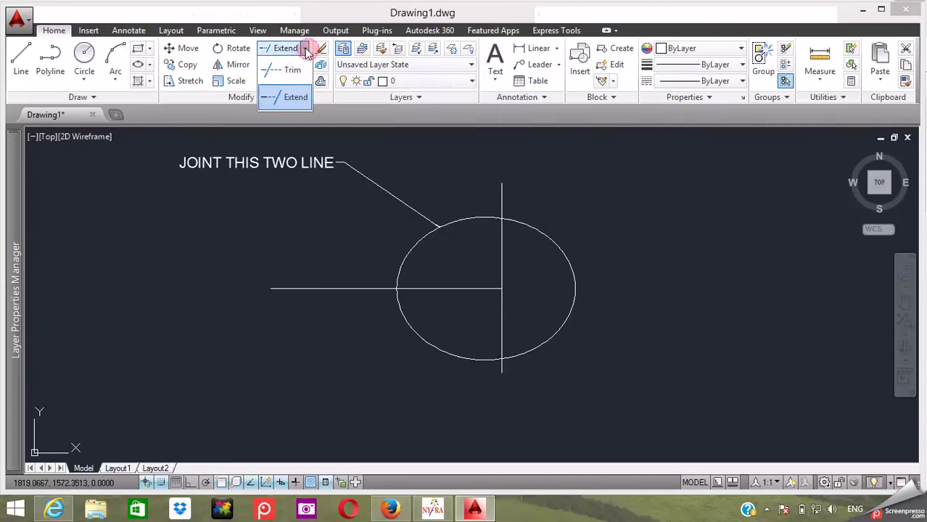
pyautogui.click(277, 65)
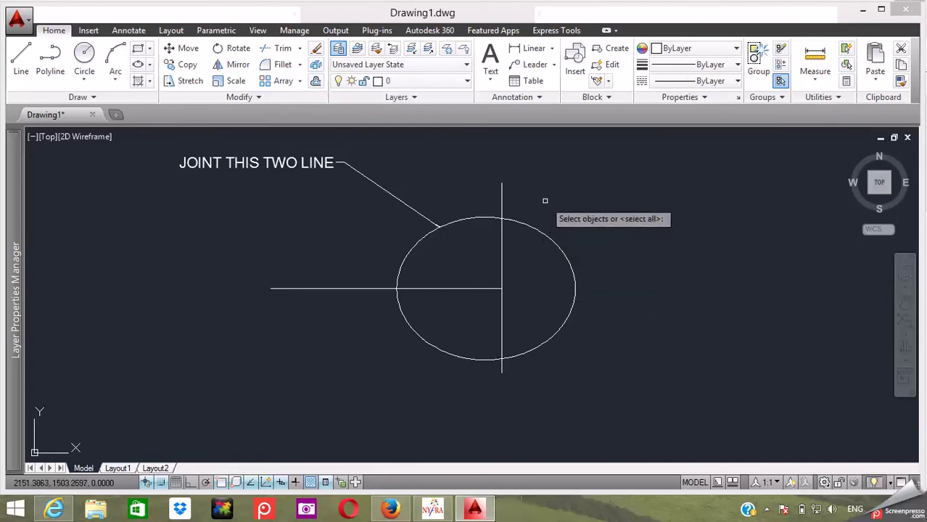
# Step: Using all objects as cutting edges, trim away the lower-left arc and the excess line stubs
pyautogui.click(580, 165)
pyautogui.click(373, 356)
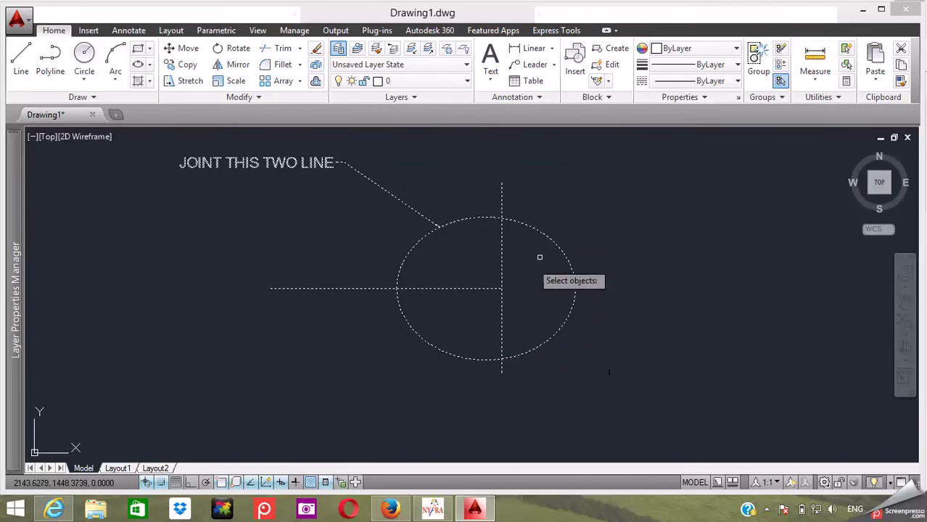
pyautogui.press('Return')
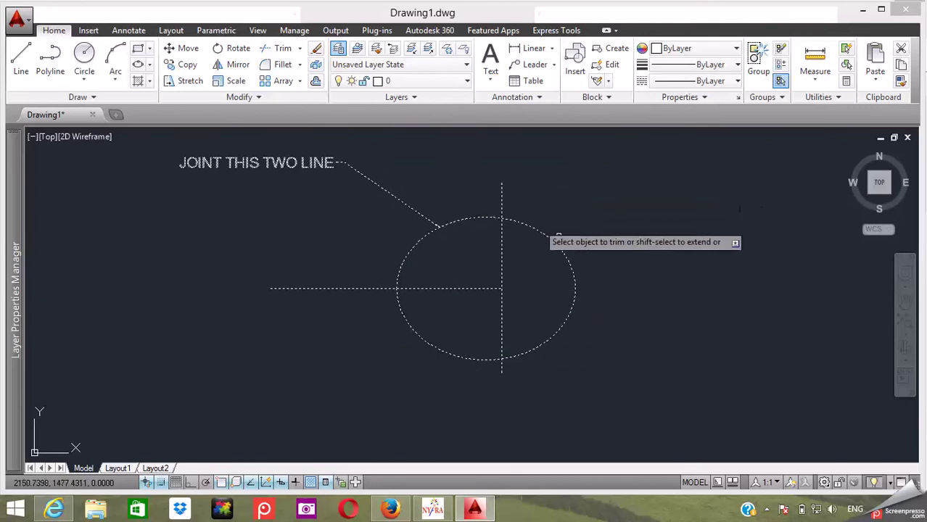
pyautogui.click(501, 193)
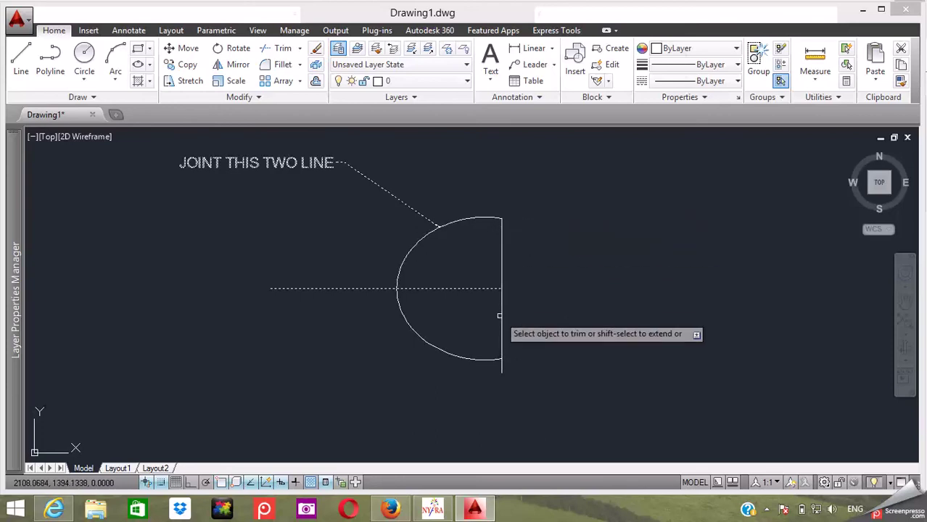
pyautogui.click(478, 356)
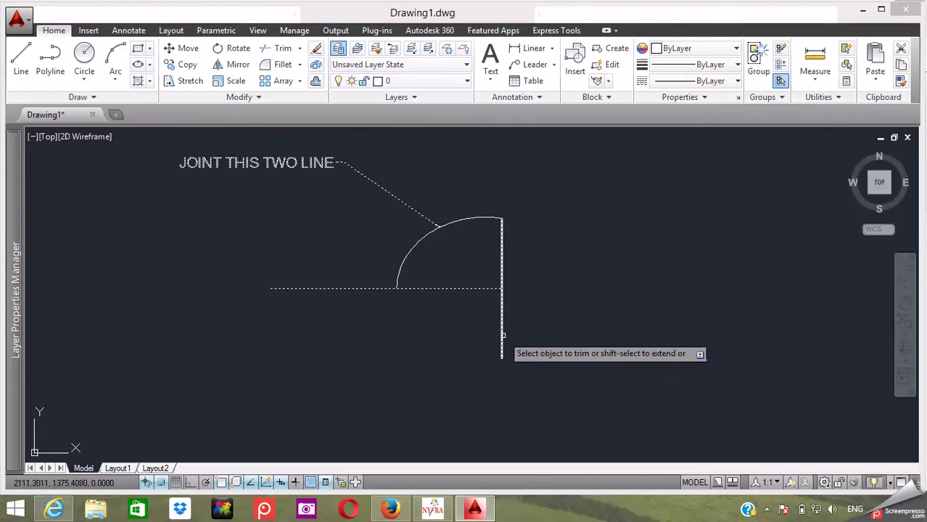
pyautogui.click(502, 335)
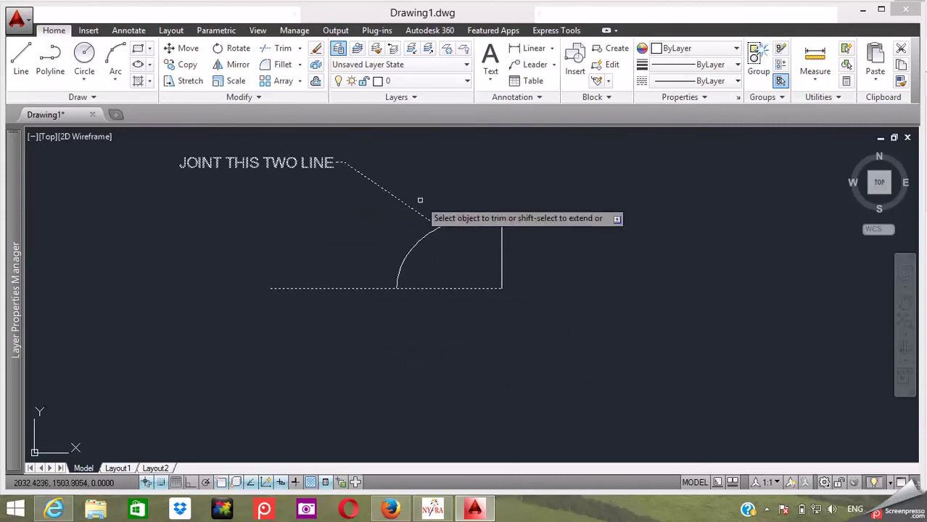
pyautogui.click(359, 289)
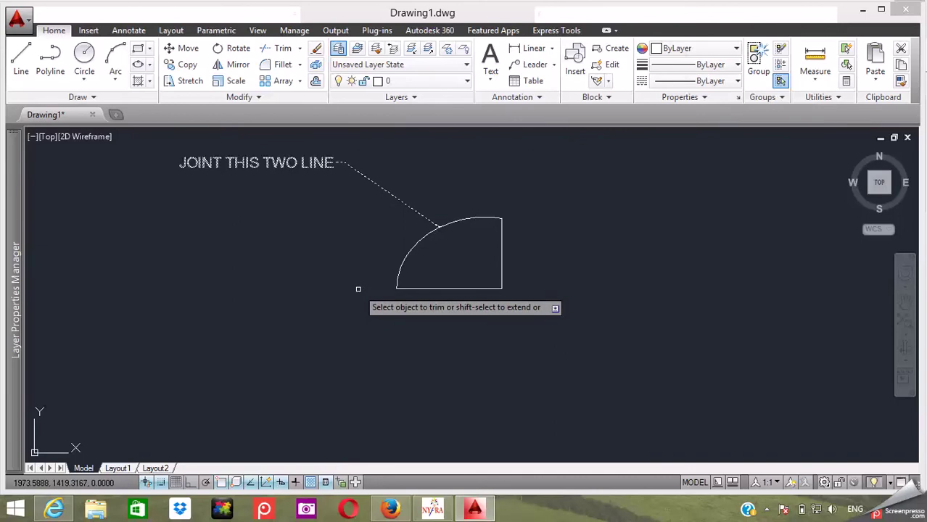
pyautogui.press('Return')
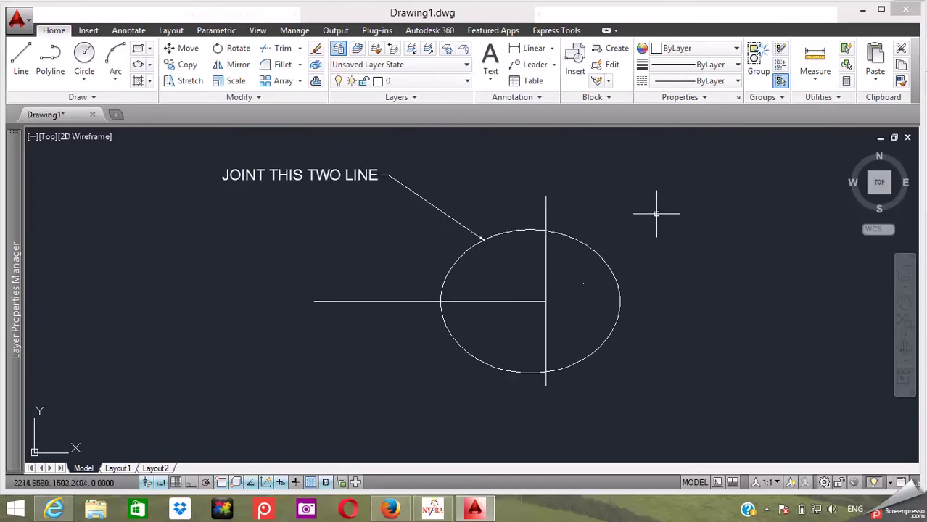
# Step: Trim again, removing the ellipse's right half, lower-left arc and the line stubs
pyautogui.click(288, 54)
pyautogui.click(684, 187)
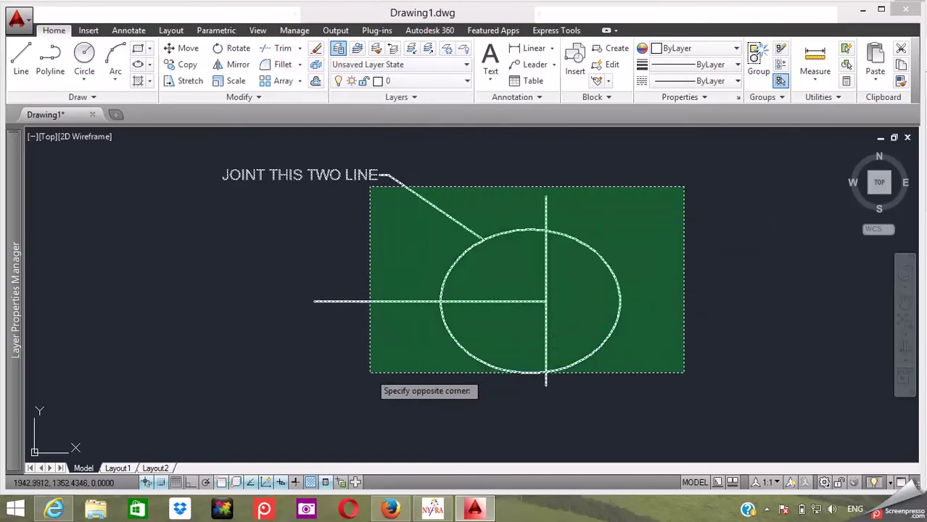
pyautogui.click(371, 372)
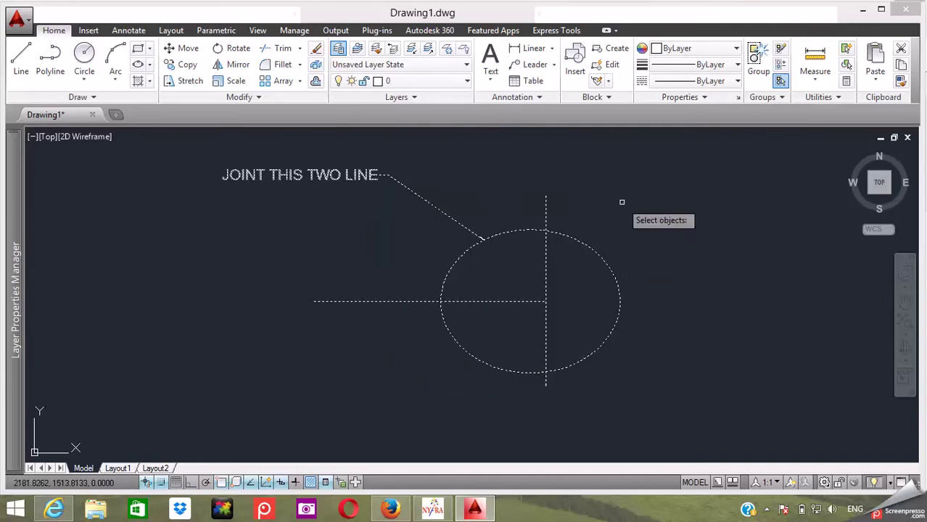
pyautogui.press('Return')
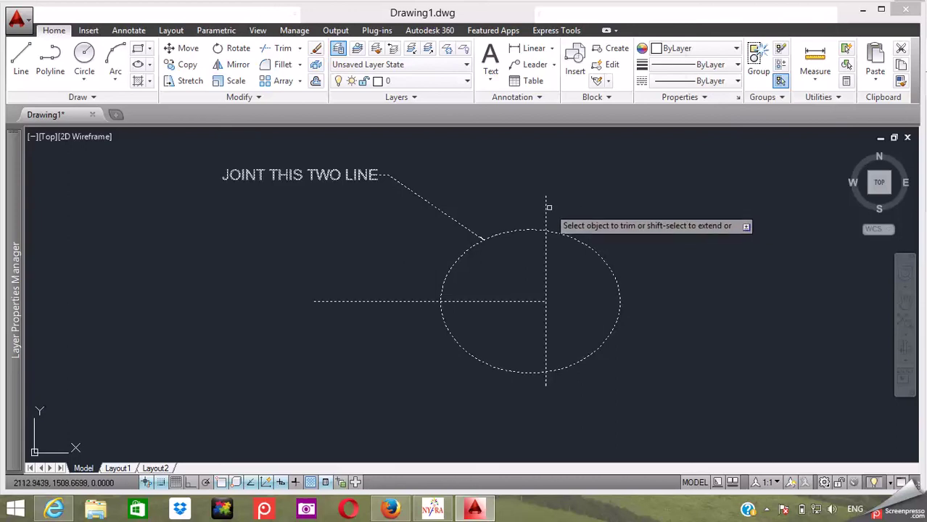
pyautogui.click(568, 236)
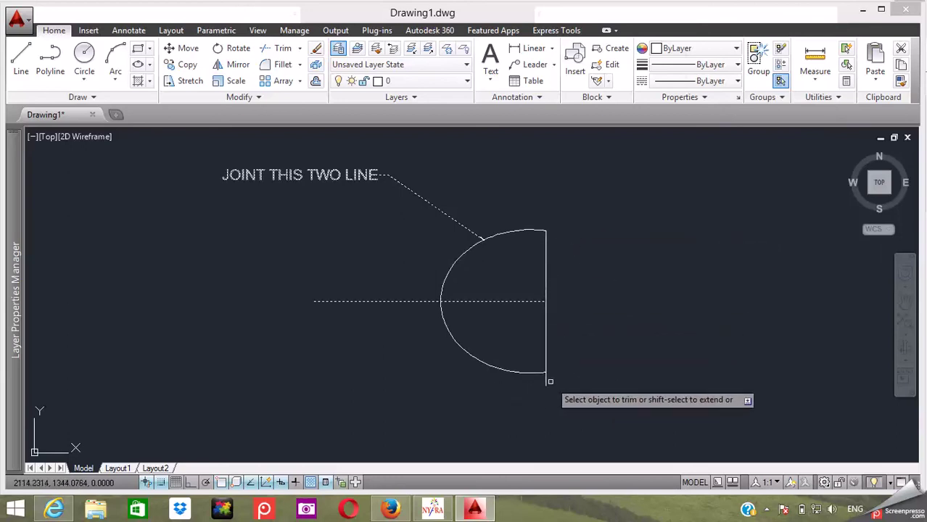
pyautogui.click(529, 372)
pyautogui.click(546, 361)
pyautogui.click(385, 301)
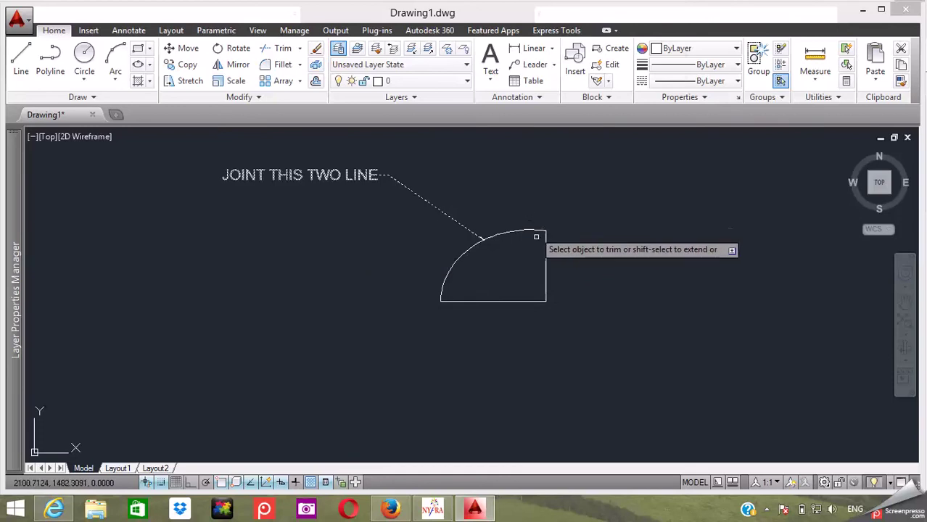
# Step: End Trim and undo it, restoring the full ellipse with its crossing lines
pyautogui.scroll(-5, 532, 239)
pyautogui.scroll(8, 534, 243)
pyautogui.scroll(-4, 535, 246)
pyautogui.scroll(-2, 439, 213)
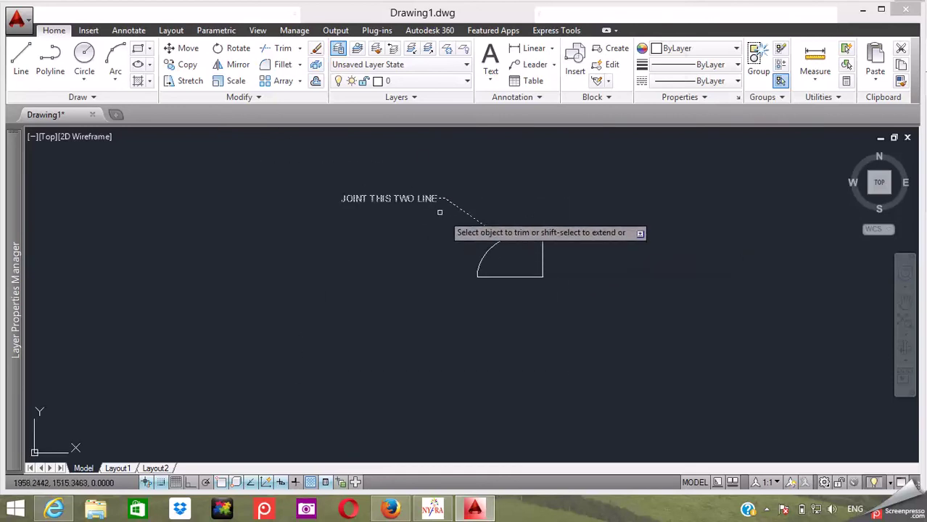
pyautogui.scroll(-5, 377, 198)
pyautogui.scroll(5, 392, 203)
pyautogui.scroll(4, 411, 212)
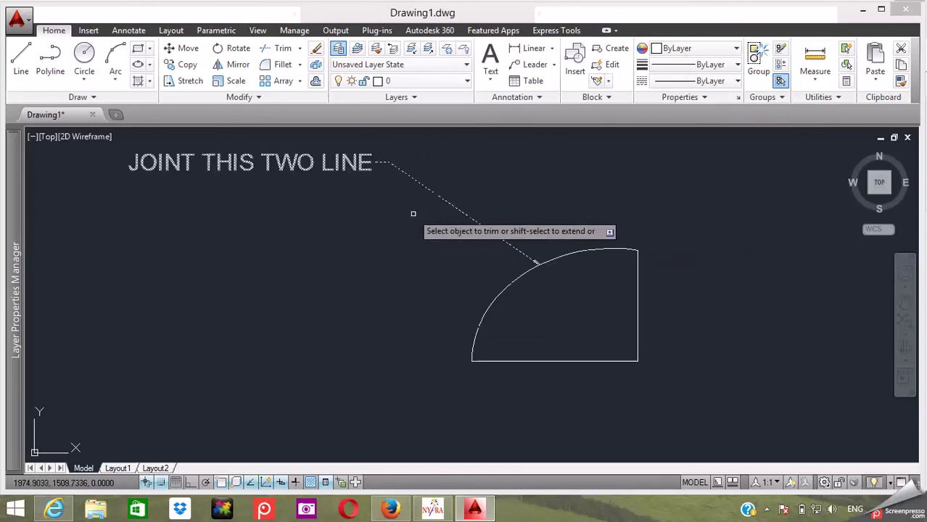
pyautogui.scroll(-4, 415, 221)
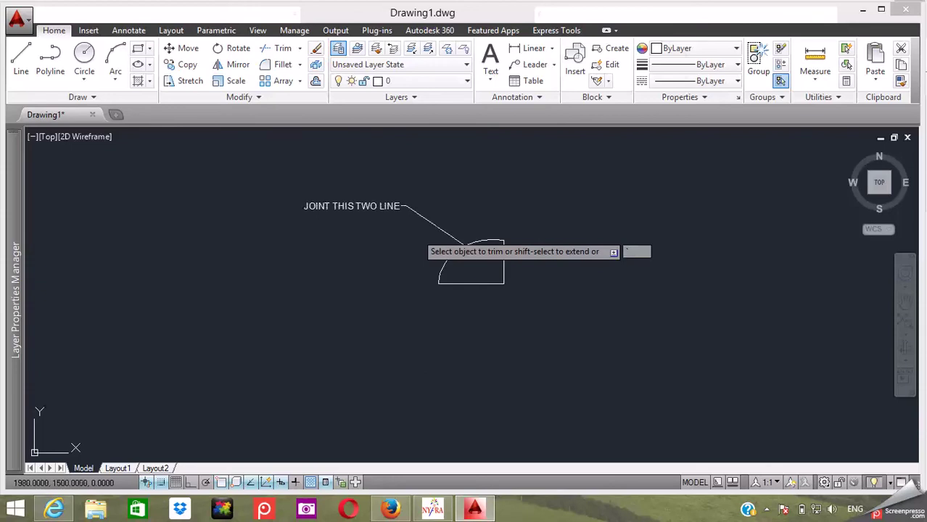
pyautogui.press('Escape')
pyautogui.scroll(2, 484, 260)
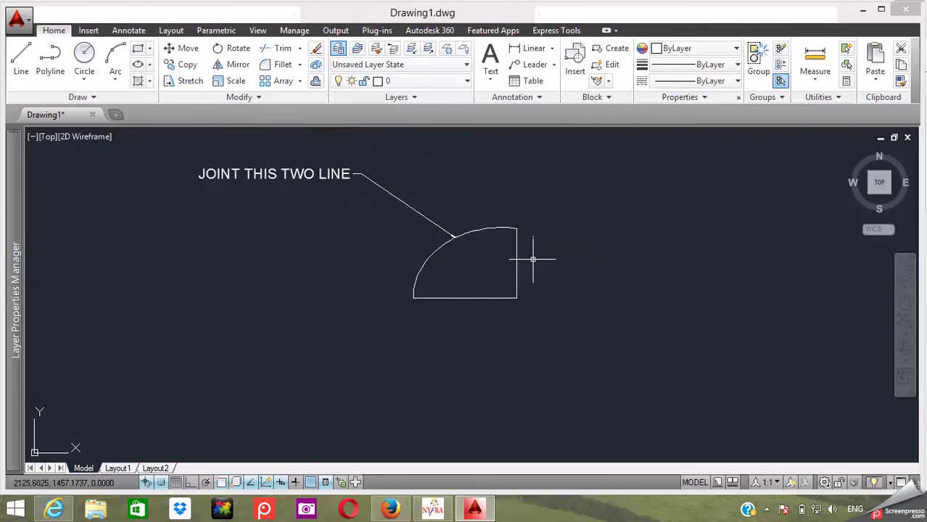
pyautogui.hotkey('ctrl', 'z')
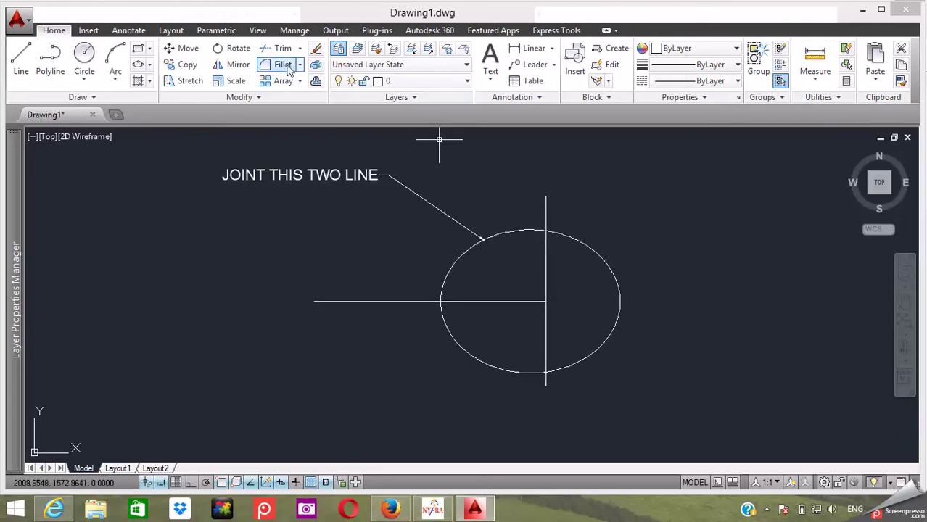
# Step: Start Trim and window-select the ellipse and both lines as cutting edges
pyautogui.click(281, 51)
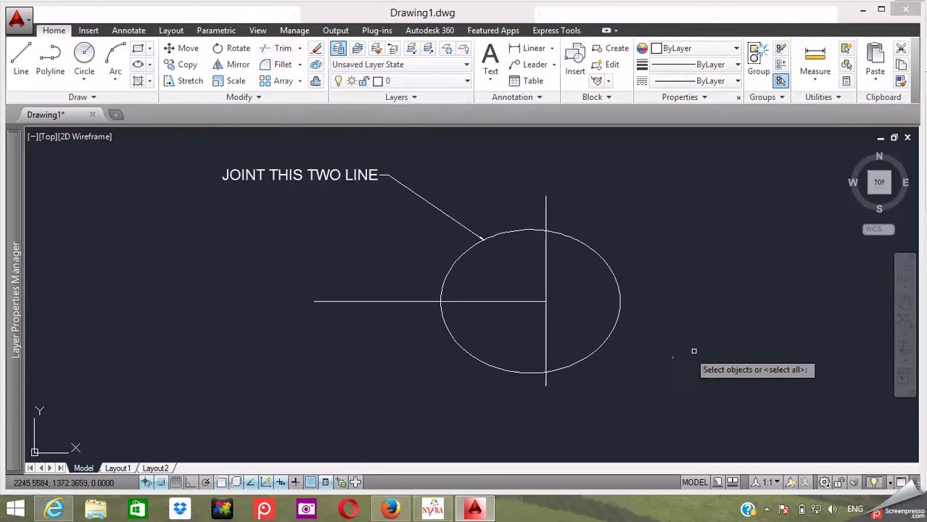
pyautogui.click(681, 192)
pyautogui.click(384, 364)
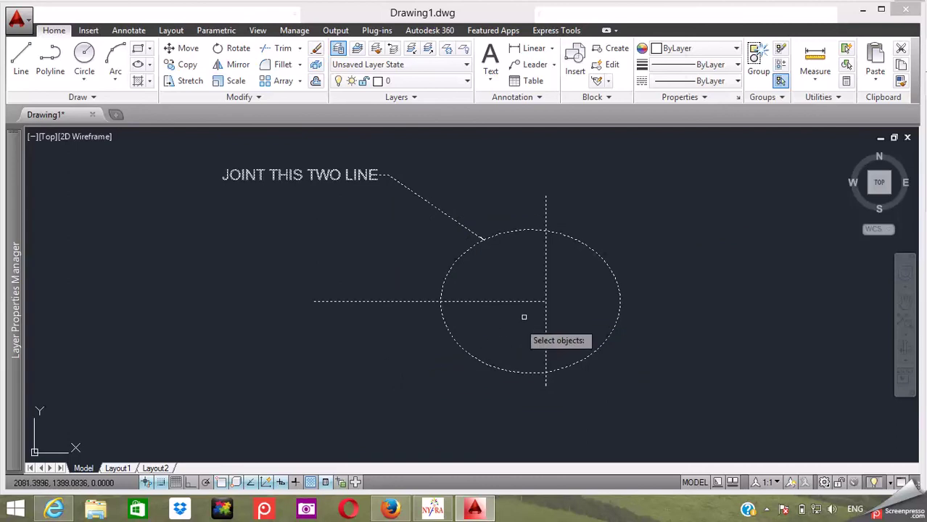
pyautogui.click(549, 210)
pyautogui.click(542, 208)
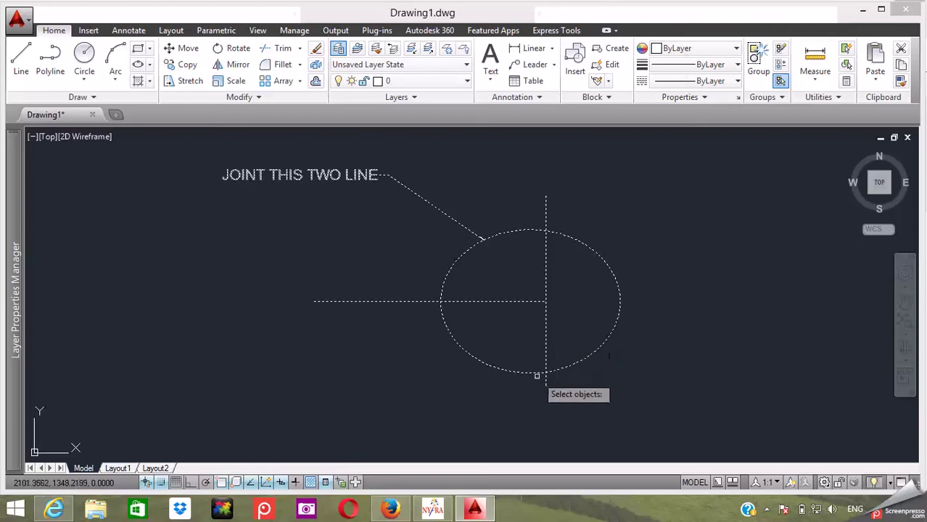
pyautogui.click(489, 356)
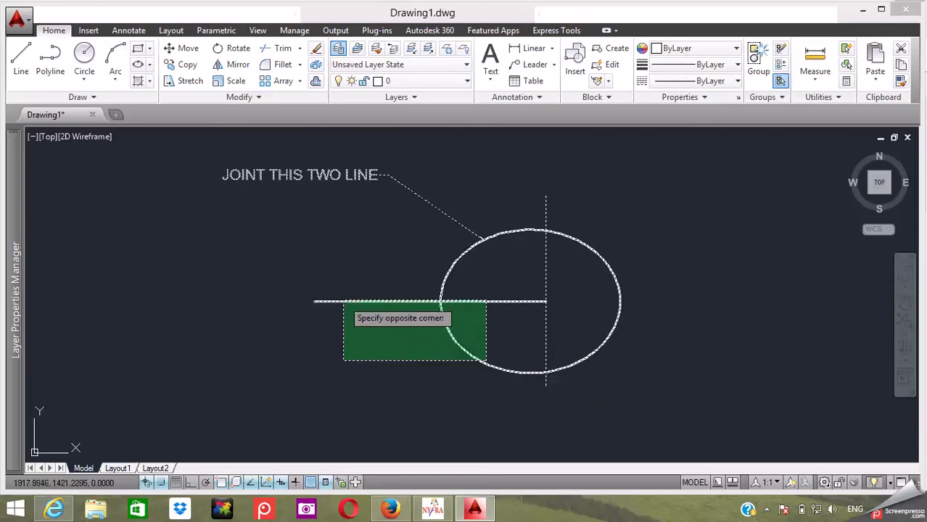
pyautogui.click(342, 277)
pyautogui.click(658, 227)
pyautogui.click(420, 337)
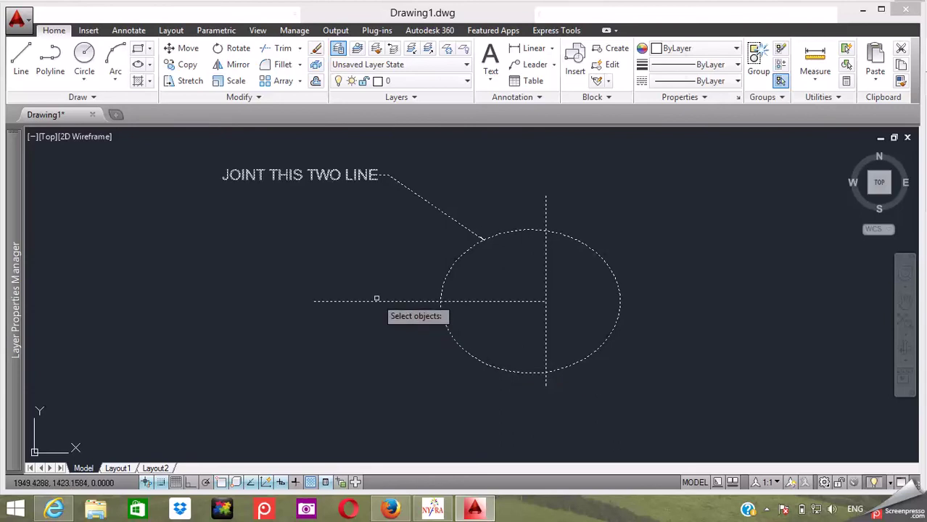
pyautogui.click(356, 316)
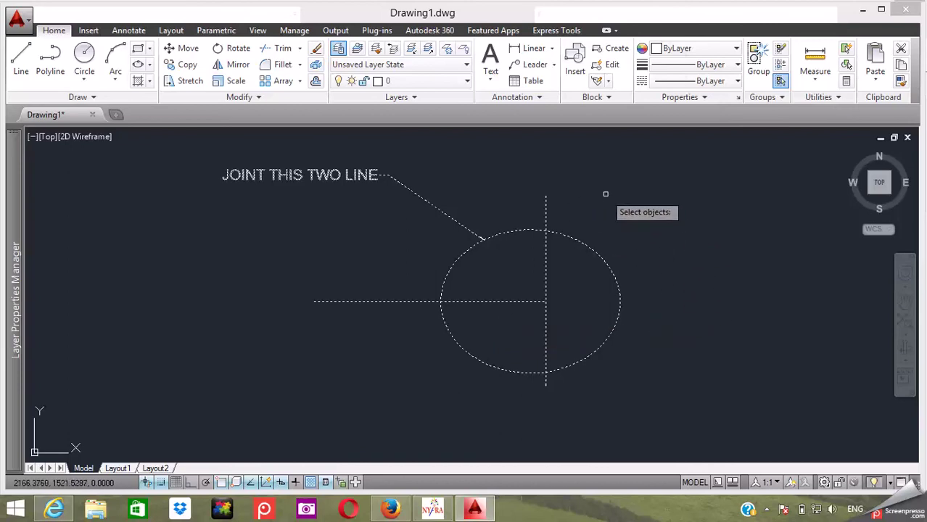
pyautogui.press('Return')
# Step: Trim off the ellipse's right half, lower-left arc, and the vertical and horizontal line stubs
pyautogui.click(566, 235)
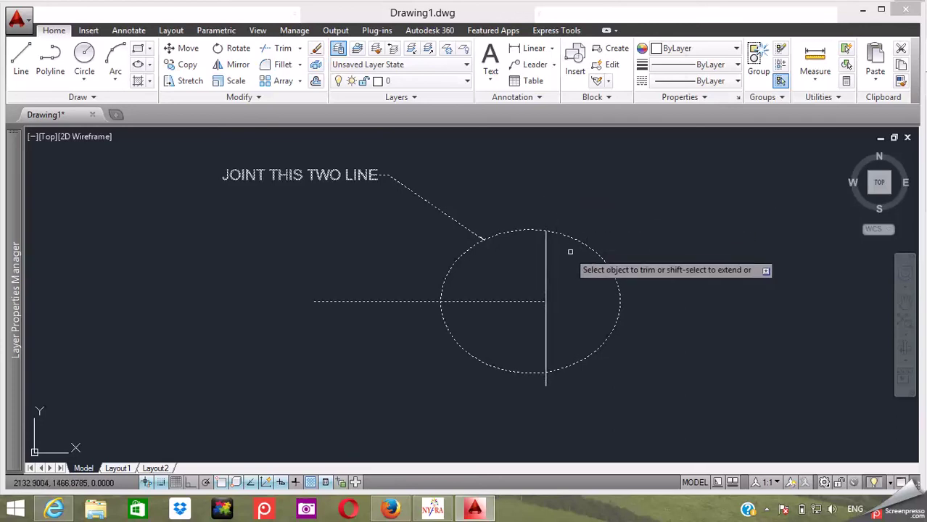
pyautogui.click(546, 381)
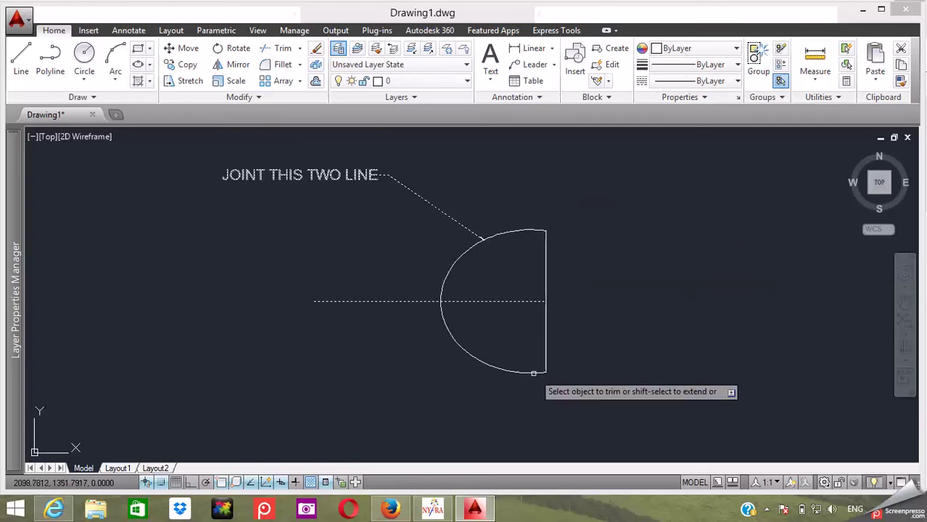
pyautogui.click(525, 375)
pyautogui.click(545, 347)
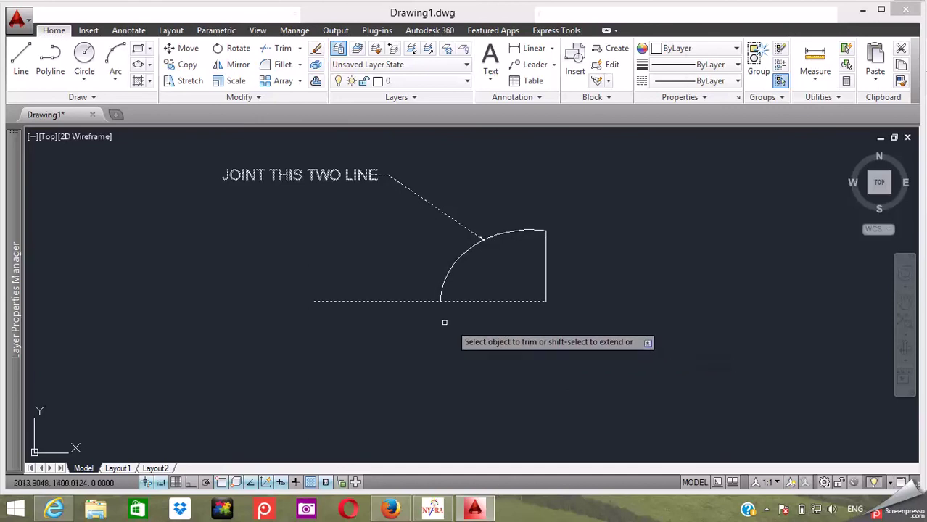
pyautogui.click(385, 302)
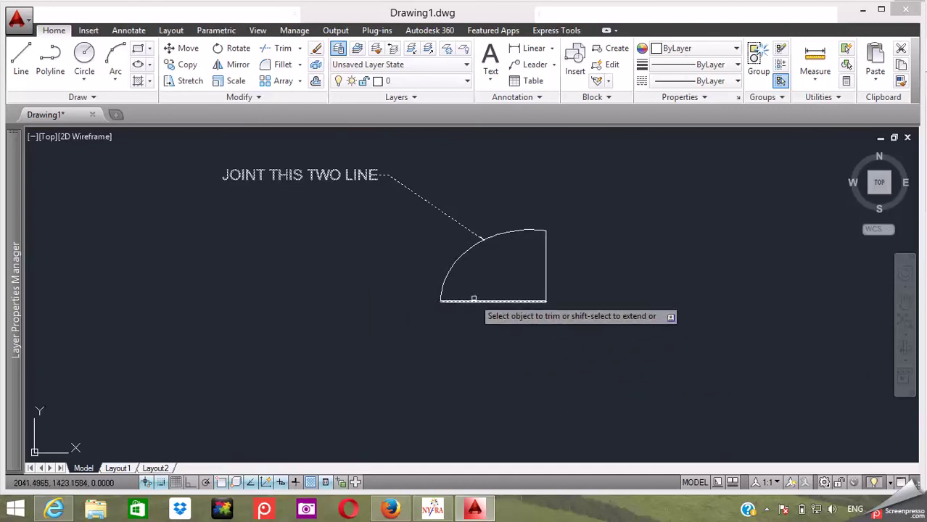
pyautogui.press('Return')
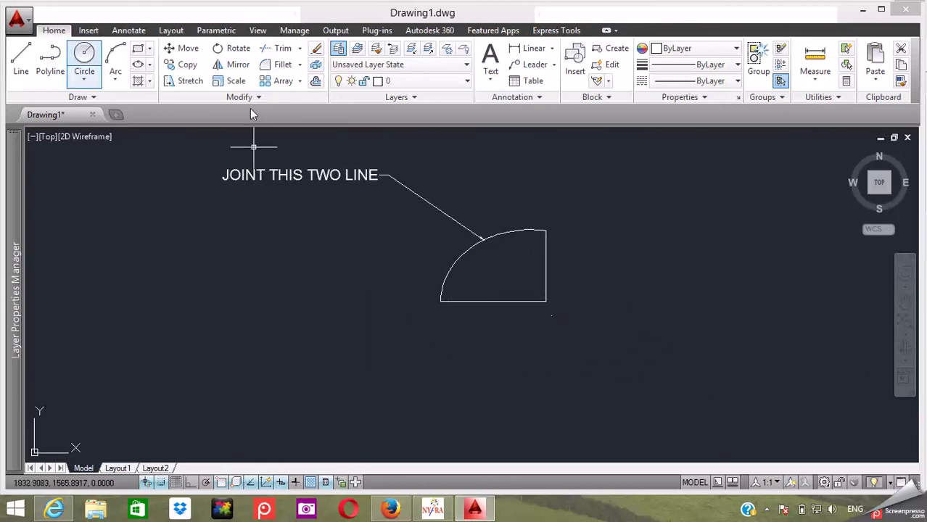
pyautogui.write('L')
# Step: Draw a boundary line to the right of the quarter shape
pyautogui.press('Return')
pyautogui.click(641, 230)
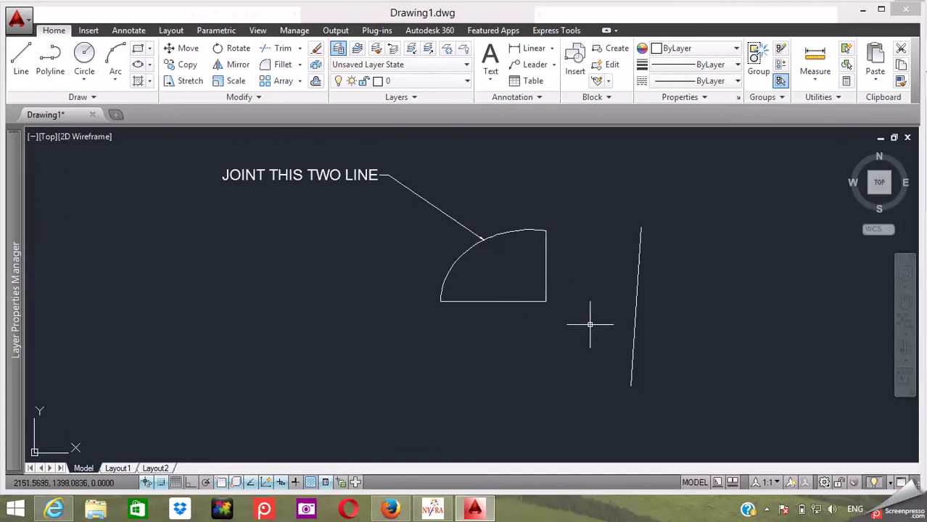
pyautogui.click(302, 52)
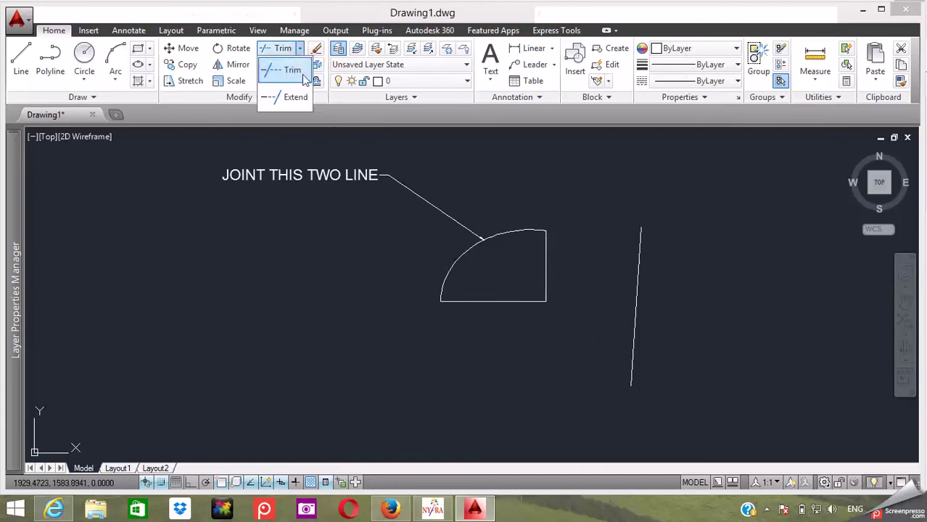
pyautogui.click(472, 160)
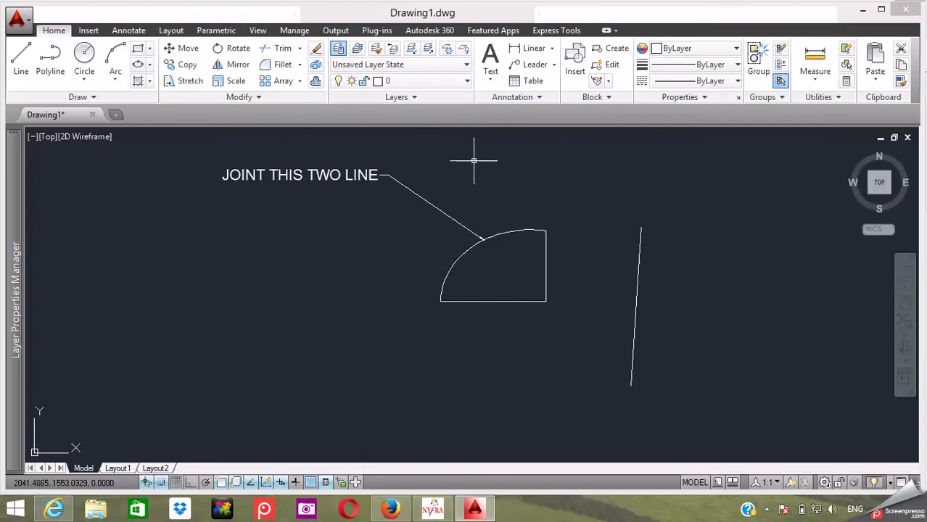
# Step: Extend the bottom line to the new boundary and the vertical line down to the ellipse bottom
pyautogui.write('EX')
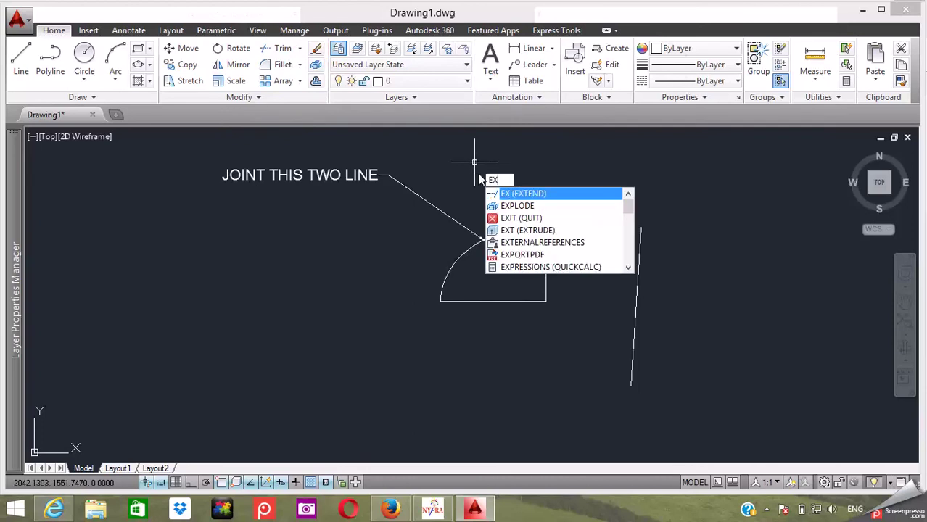
pyautogui.click(512, 194)
pyautogui.click(702, 202)
pyautogui.click(525, 385)
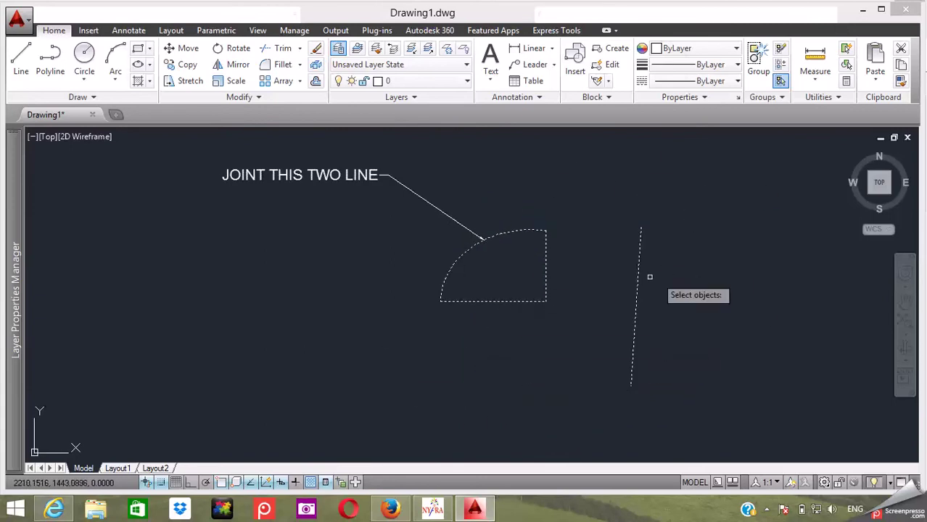
pyautogui.press('Return')
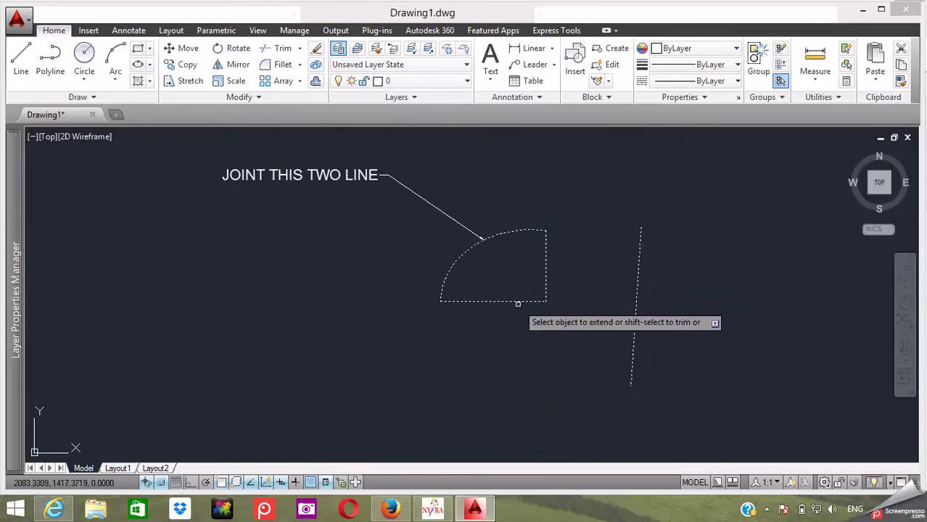
pyautogui.click(518, 304)
pyautogui.click(508, 293)
pyautogui.click(500, 296)
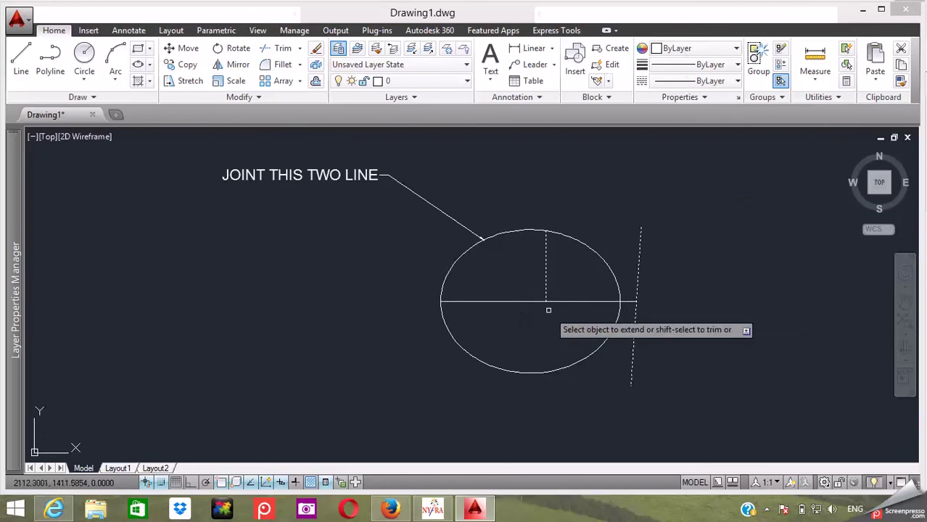
pyautogui.click(545, 274)
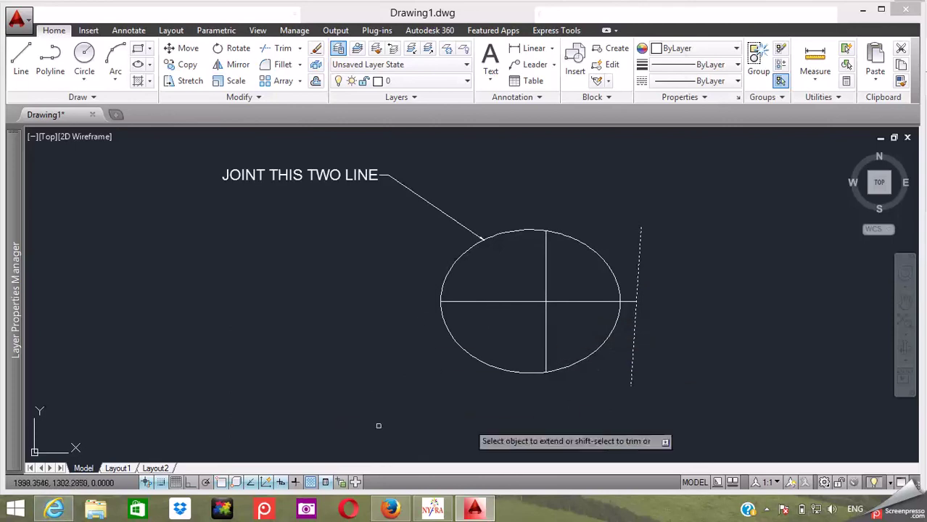
# Step: Bring up the tutorial author's YouTube channel page in Internet Explorer
pyautogui.click(51, 512)
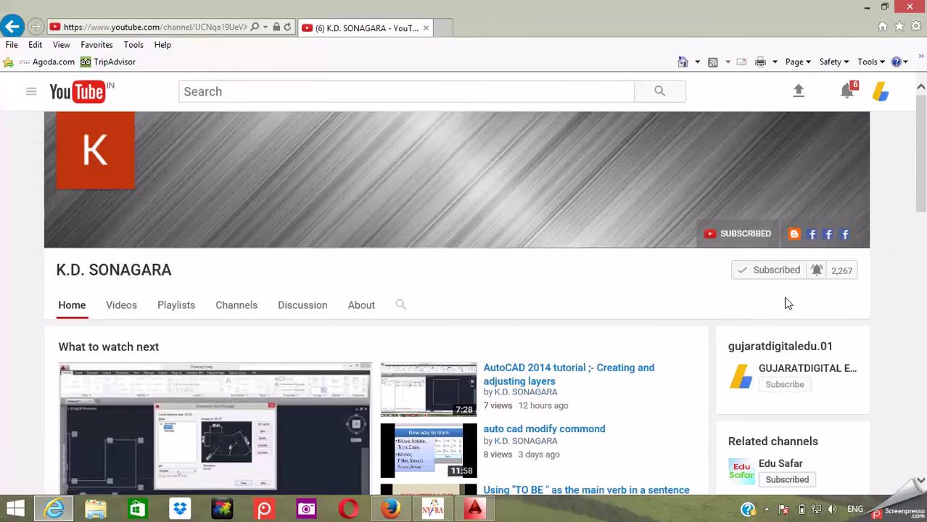